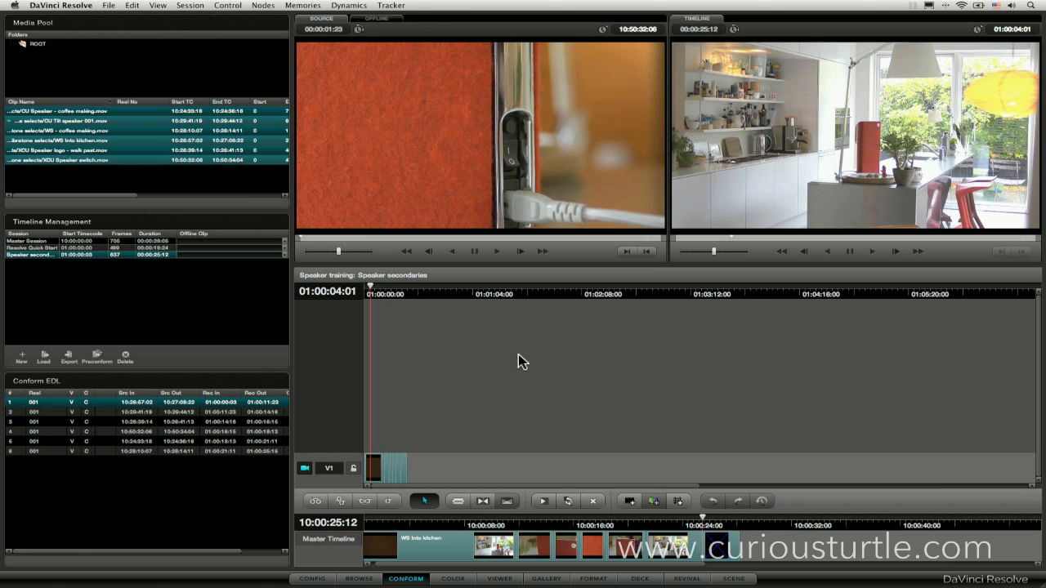
# - Zoom the edit timeline in and out, glance at the Color page, then return to Conform
pyautogui.press('super+equal')
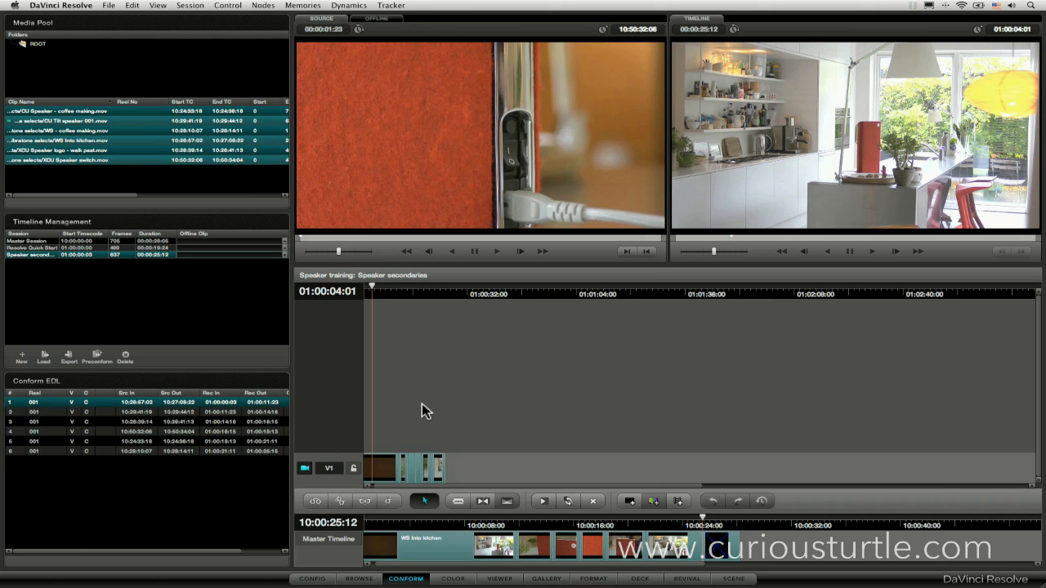
pyautogui.press('super+equal')
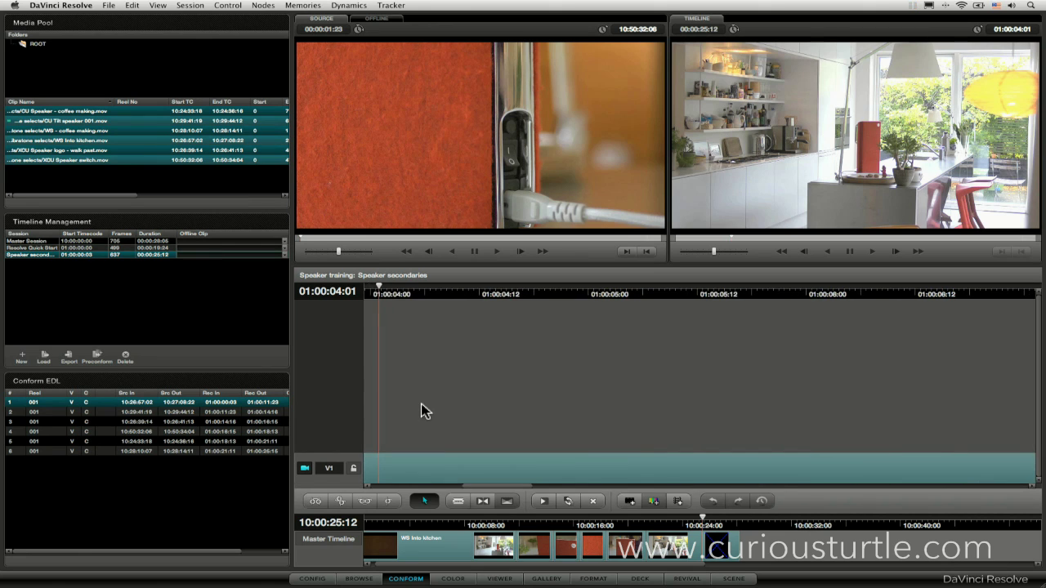
pyautogui.press('super+minus')
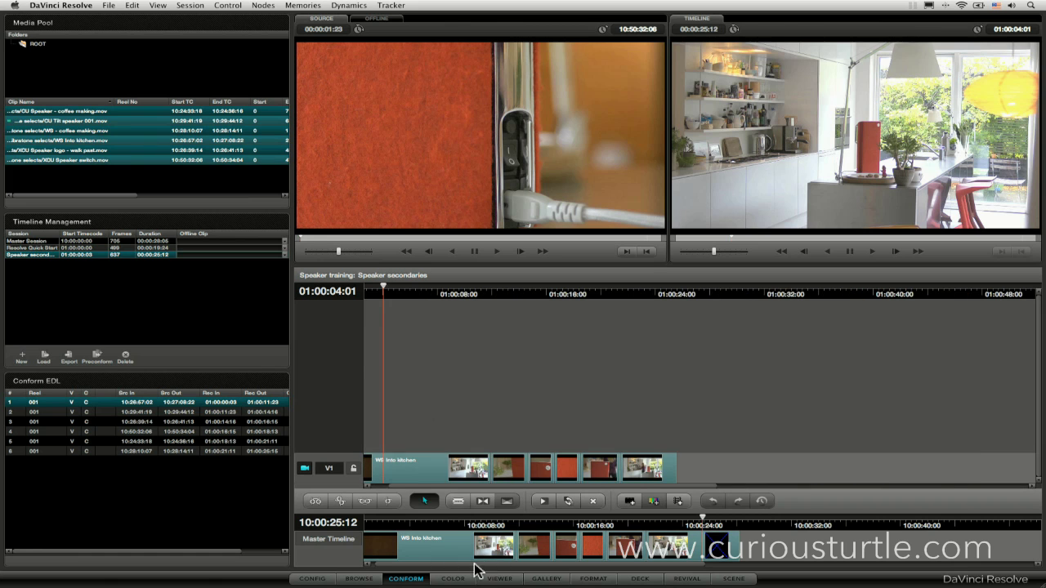
pyautogui.click(453, 580)
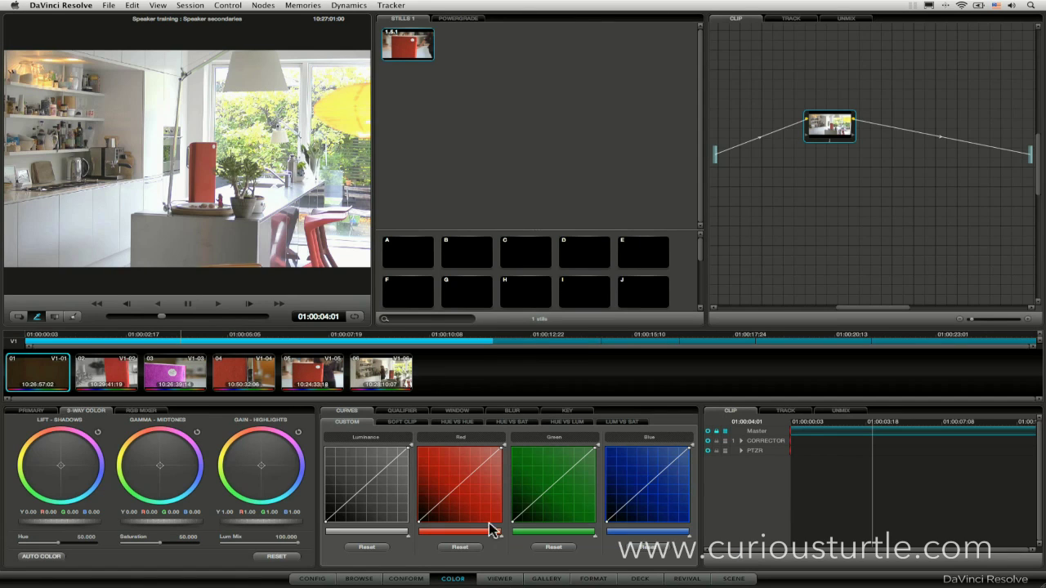
pyautogui.click(400, 579)
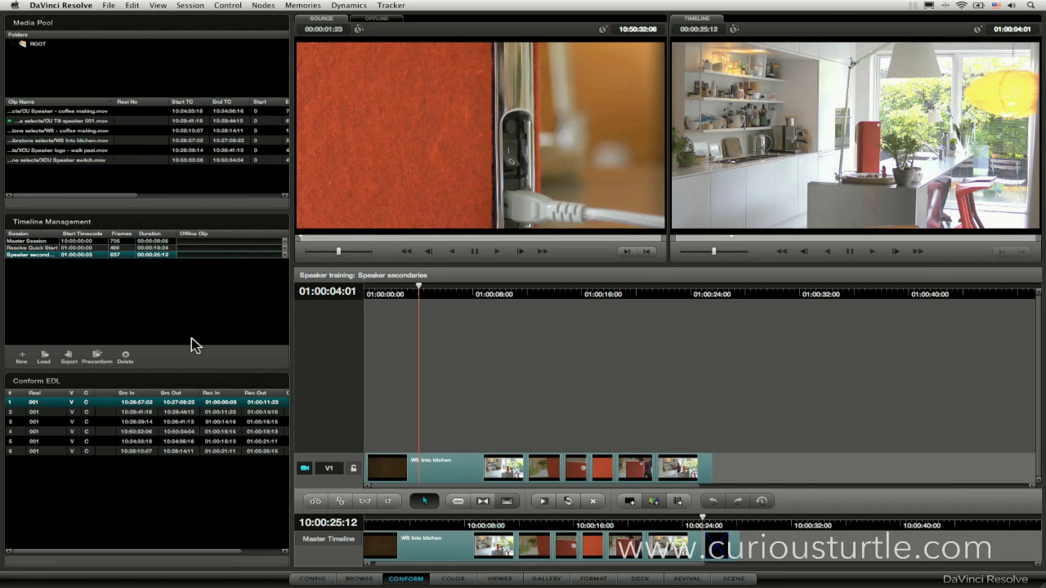
# - Import the Resolve Quick Start - FCP7 XML from Ex 03 as session 'Recycling grades'
pyautogui.click(43, 359)
pyautogui.click(457, 115)
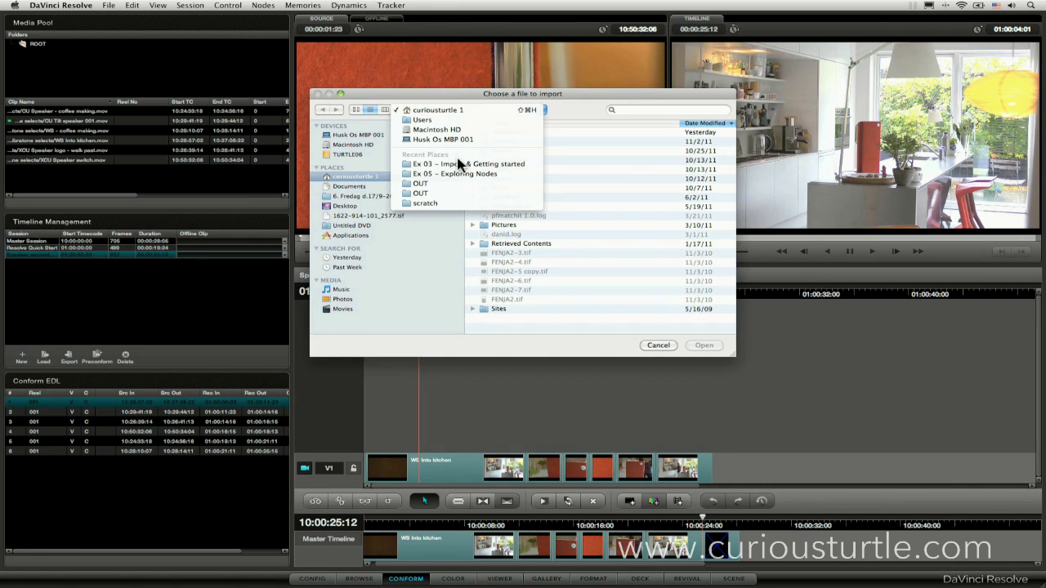
pyautogui.click(462, 172)
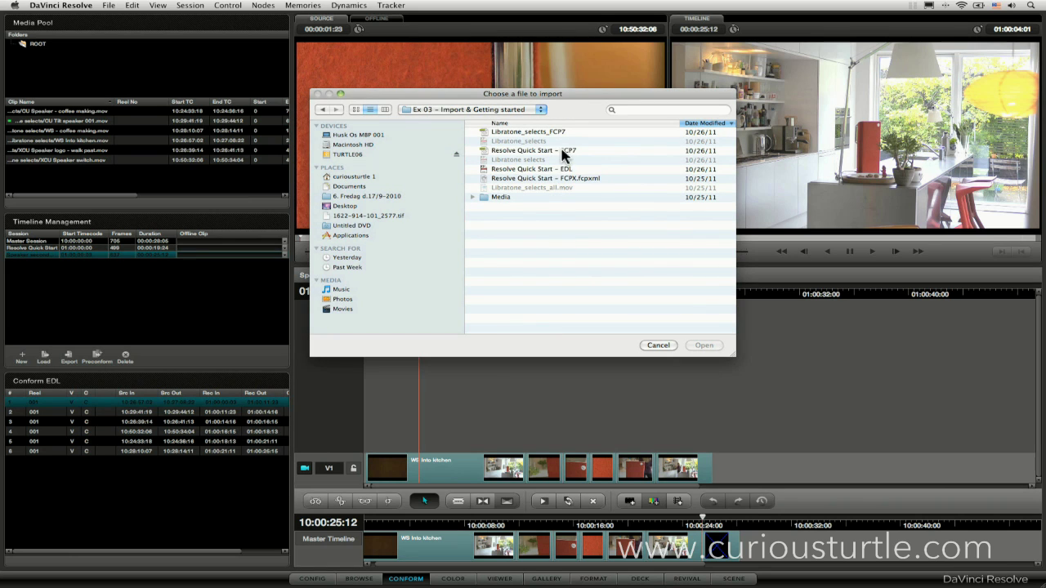
pyautogui.click(571, 154)
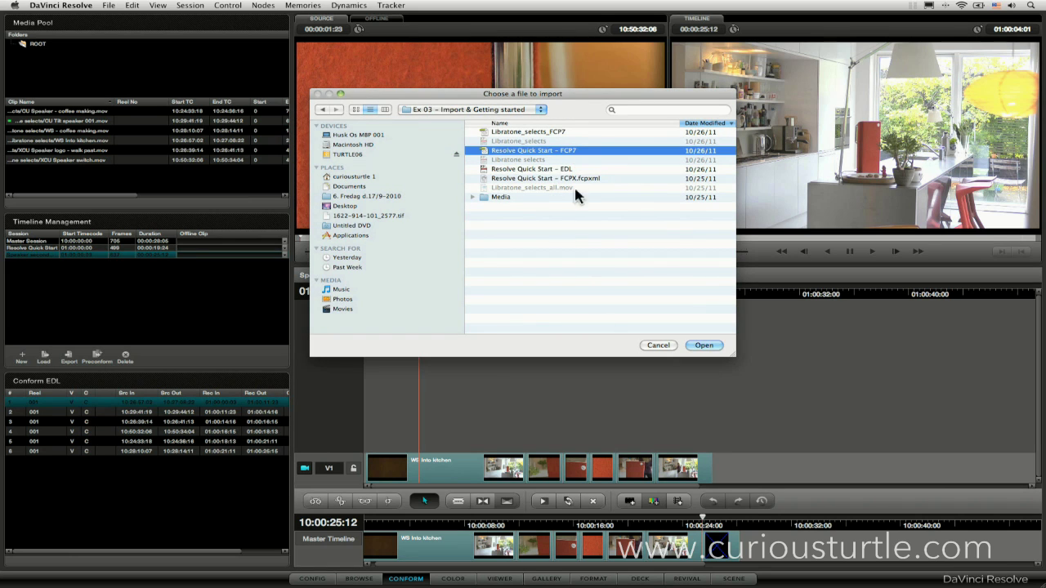
pyautogui.click(711, 346)
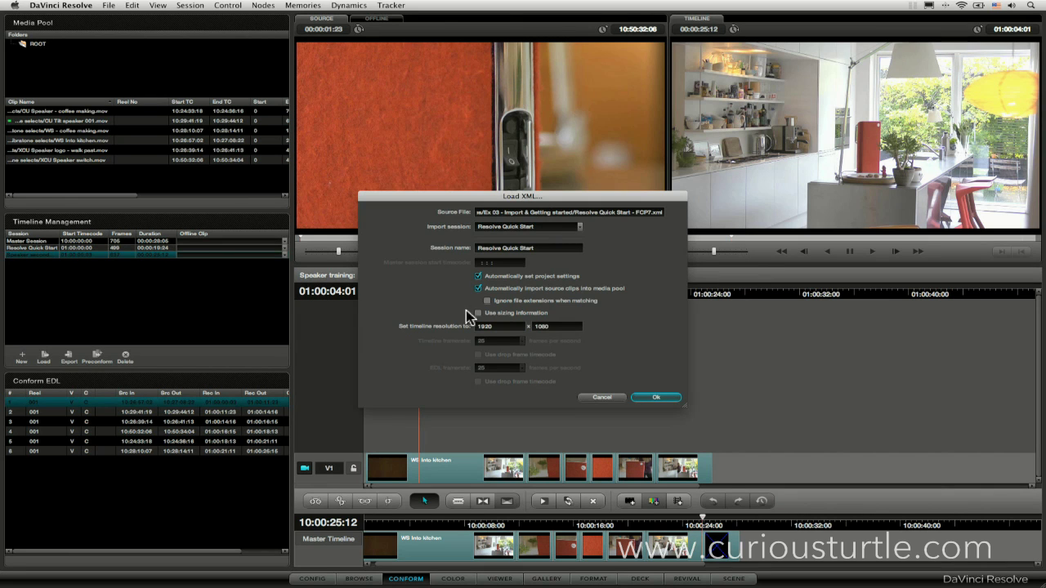
pyautogui.tripleClick(556, 248)
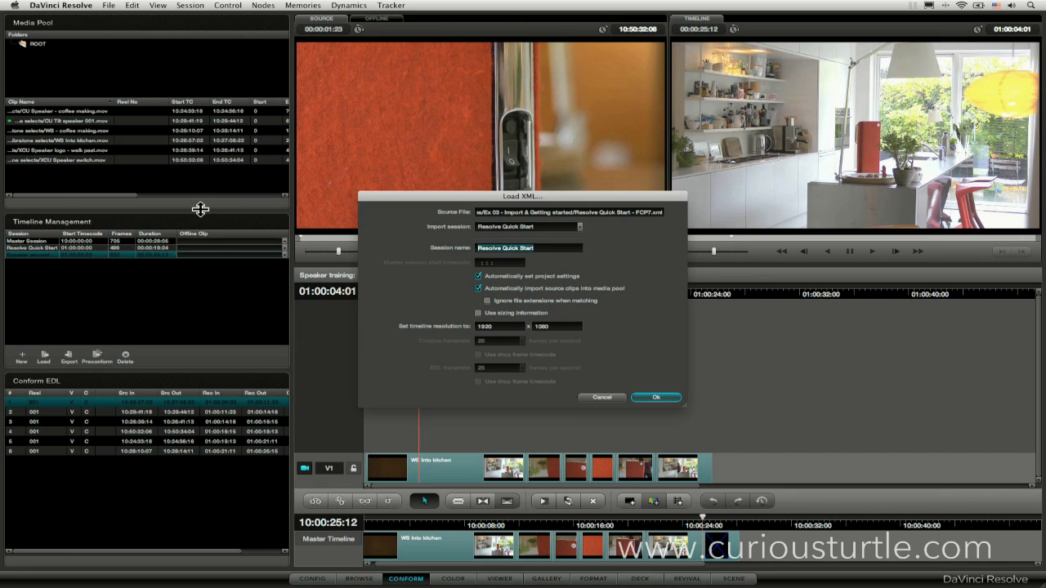
pyautogui.write('Recycling grades')
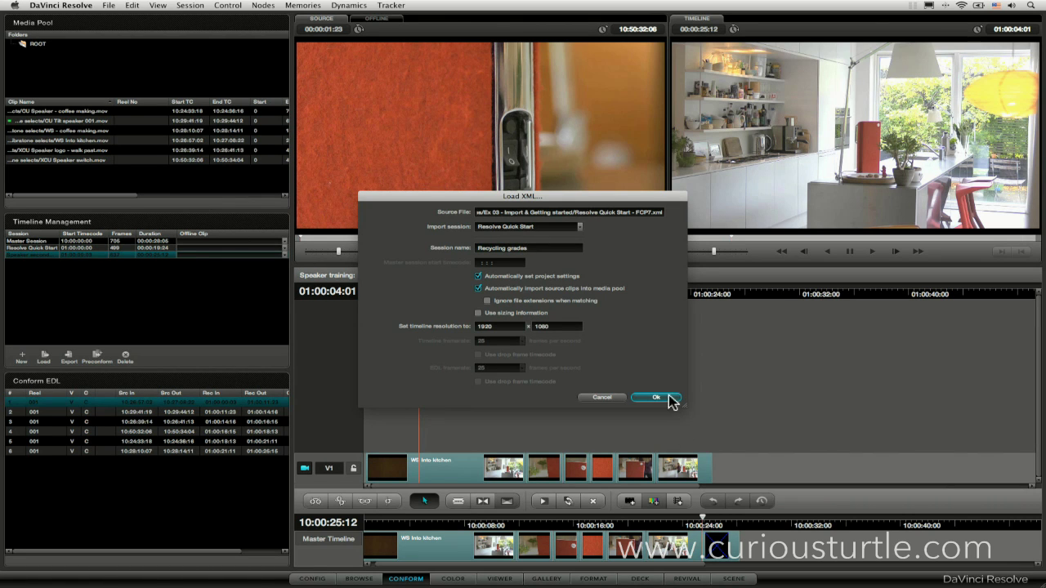
pyautogui.press('Return')
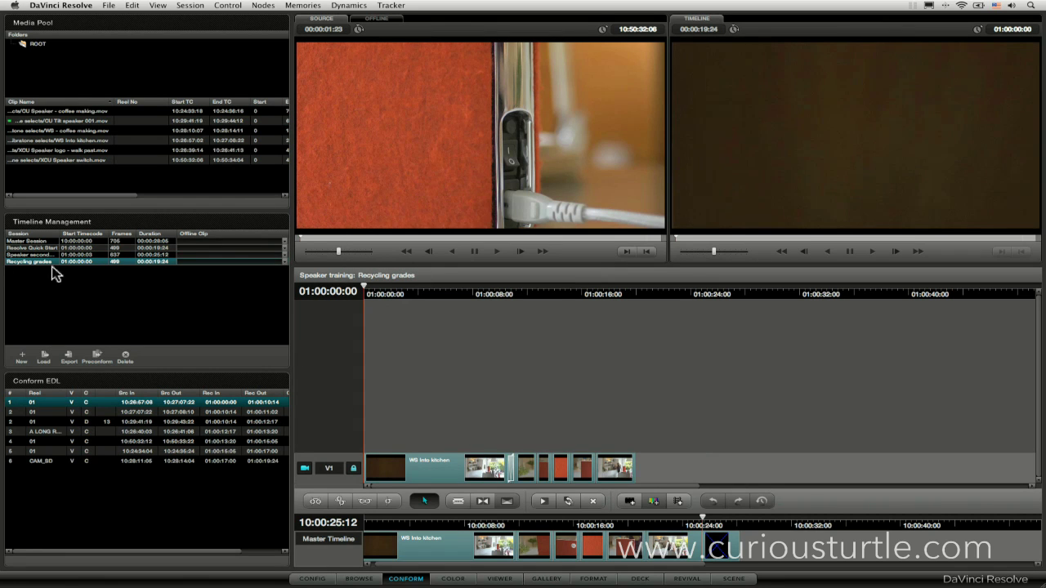
pyautogui.click(454, 578)
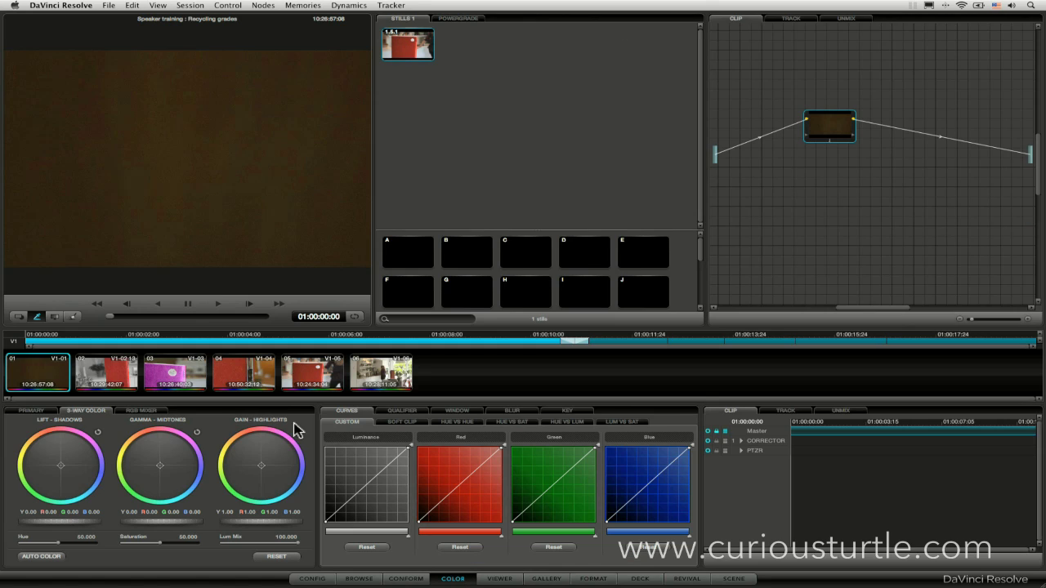
pyautogui.click(97, 372)
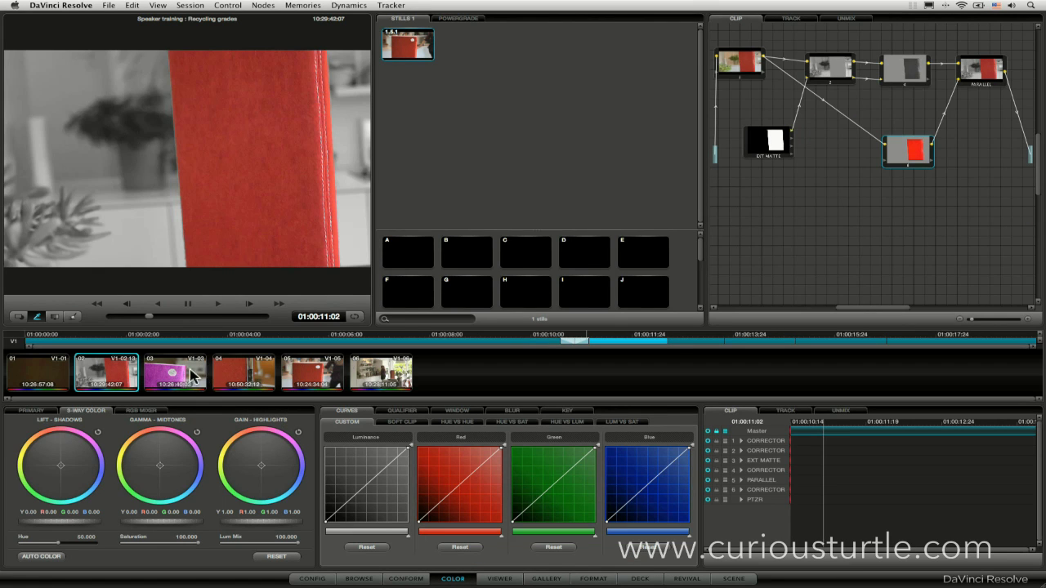
pyautogui.click(191, 376)
pyautogui.click(247, 372)
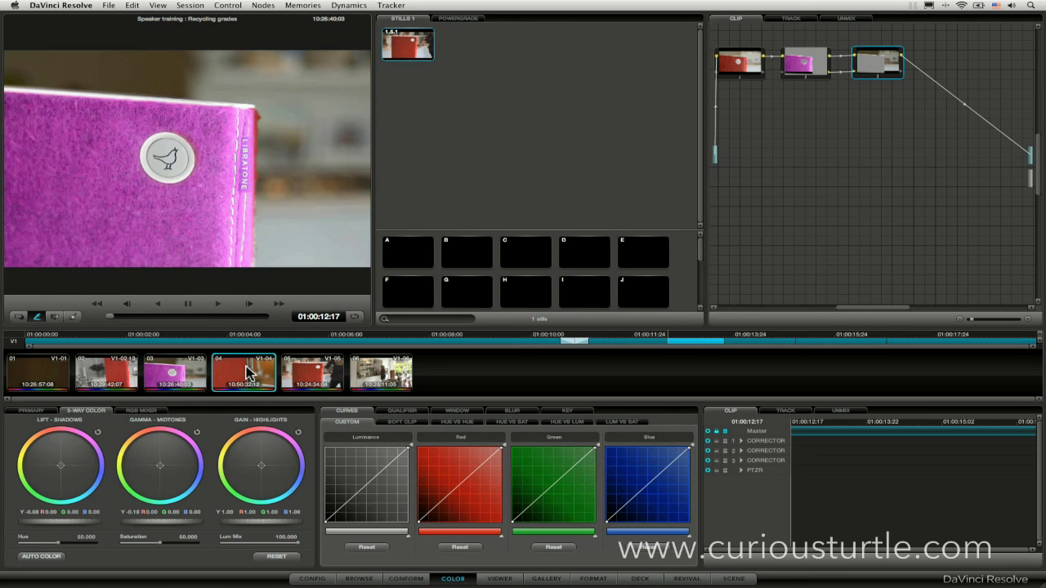
pyautogui.click(156, 376)
pyautogui.click(106, 374)
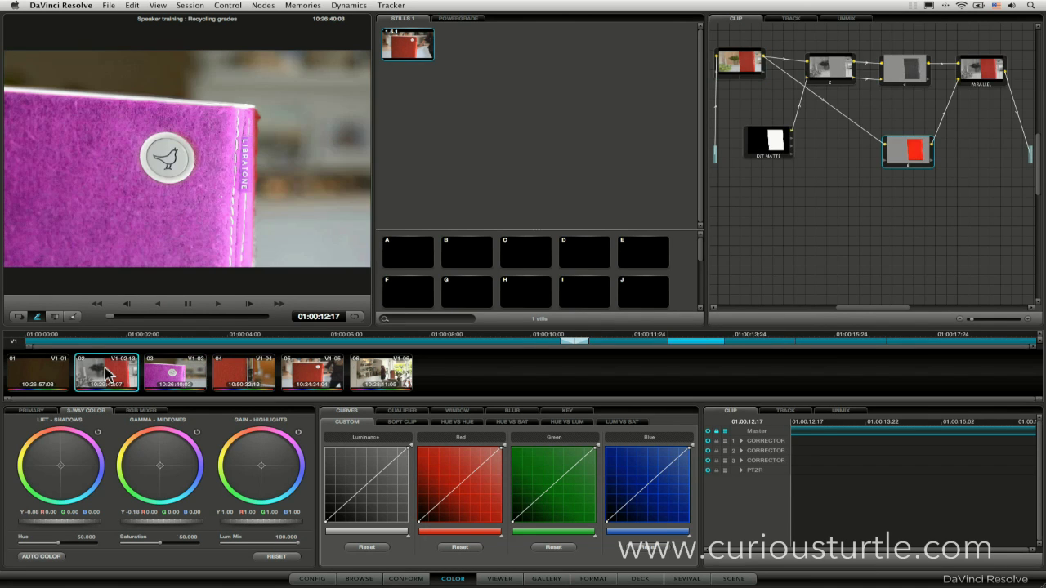
pyautogui.click(37, 374)
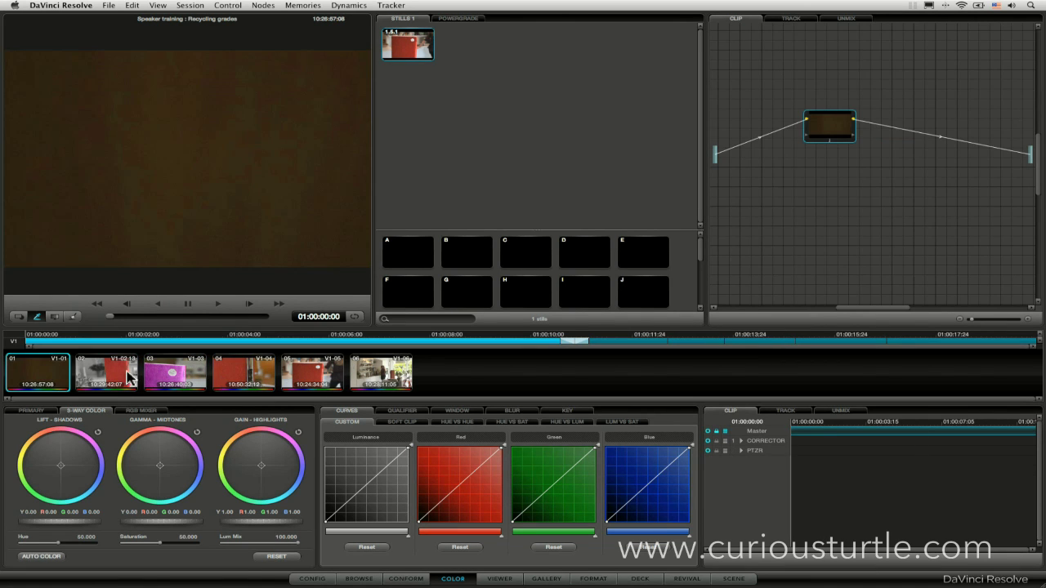
pyautogui.click(129, 377)
pyautogui.click(418, 579)
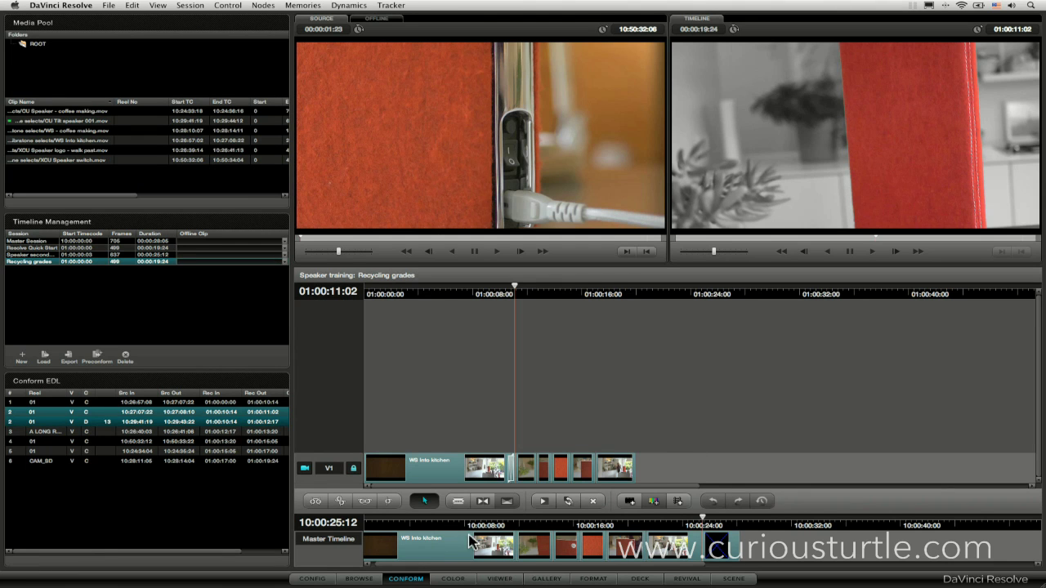
# - Load the Speaker secondaries timeline and step through its shots, ending at 01:00:08:14
pyautogui.click(33, 254)
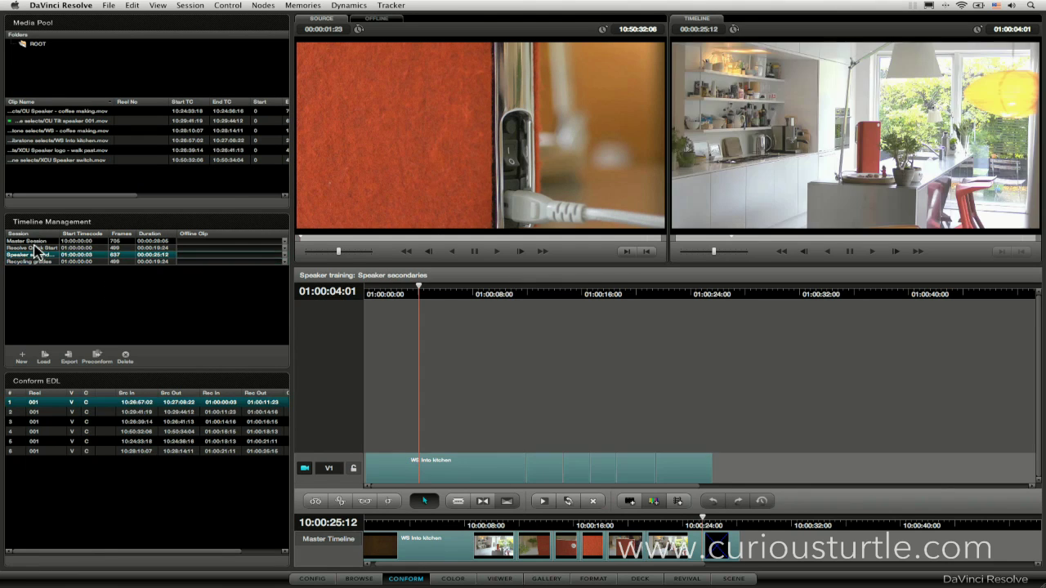
pyautogui.click(526, 292)
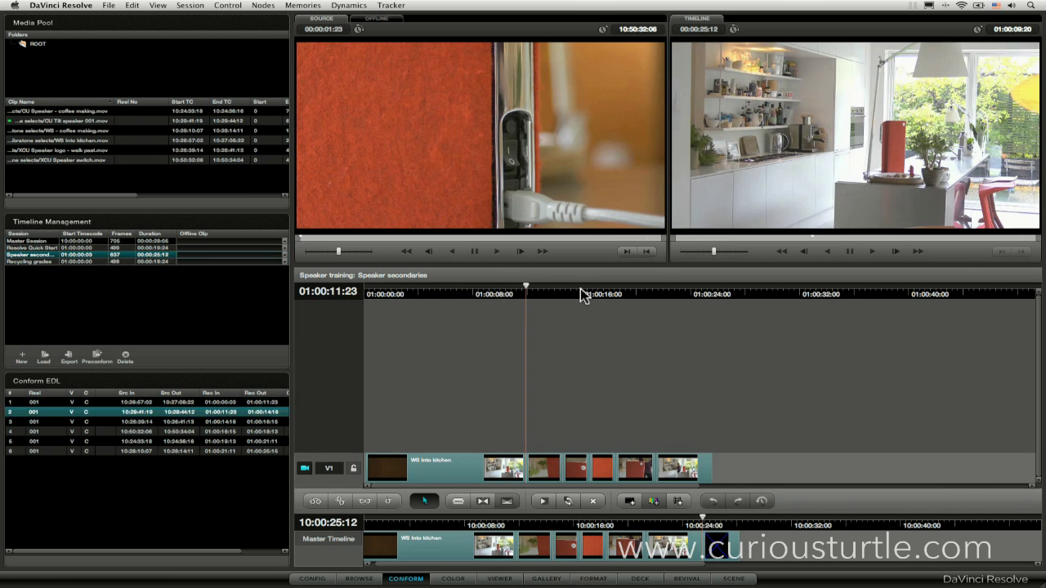
pyautogui.click(581, 291)
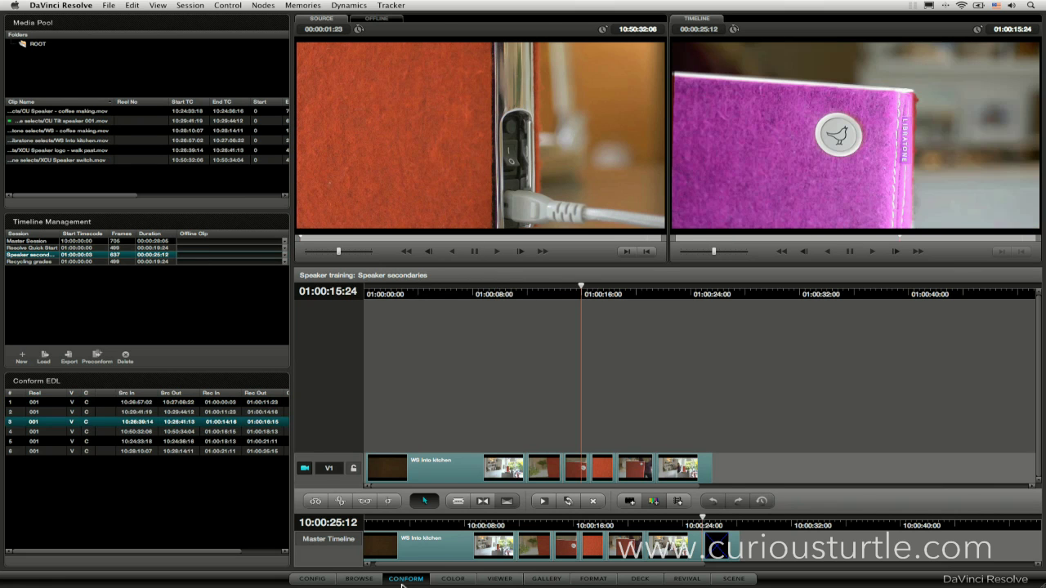
pyautogui.click(639, 293)
pyautogui.click(655, 293)
pyautogui.moveTo(632, 293); pyautogui.dragTo(481, 292)
# - Load the Resolve Quick Start timeline and scrub its shots from 01:00:07:17 to 01:00:15:24
pyautogui.doubleClick(53, 248)
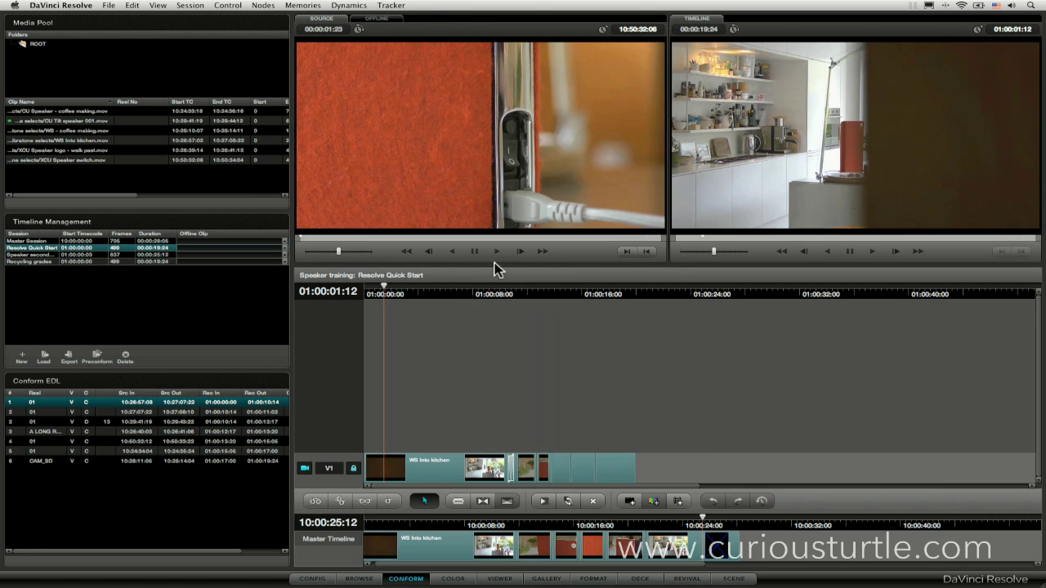
pyautogui.click(471, 292)
pyautogui.moveTo(474, 292); pyautogui.dragTo(448, 298)
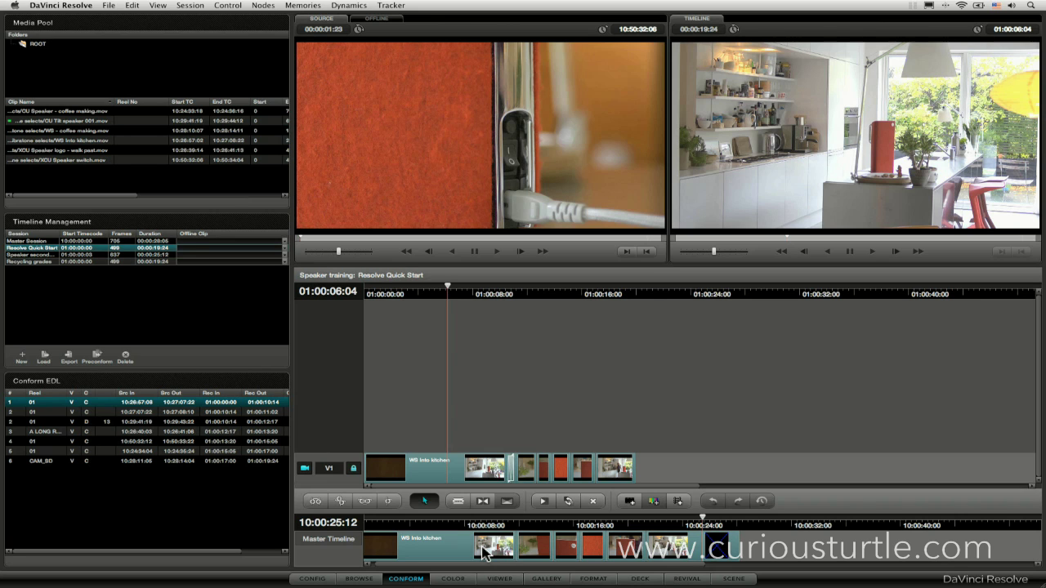
# - Scroll the Timeline Management list and load the Recycling grades timeline
pyautogui.scroll(5, 484, 553)
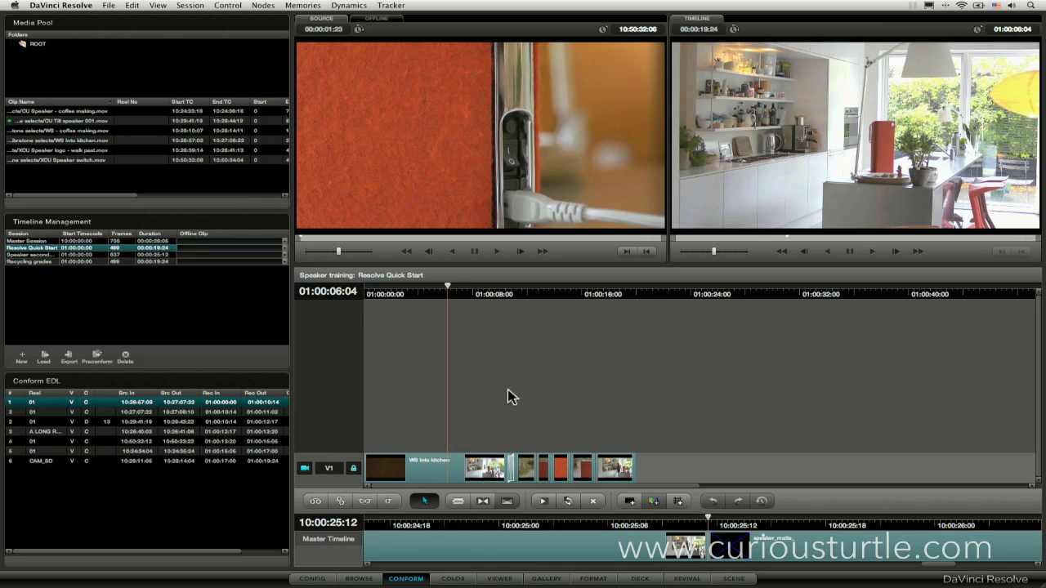
pyautogui.scroll(5, 508, 397)
pyautogui.scroll(-6, 508, 397)
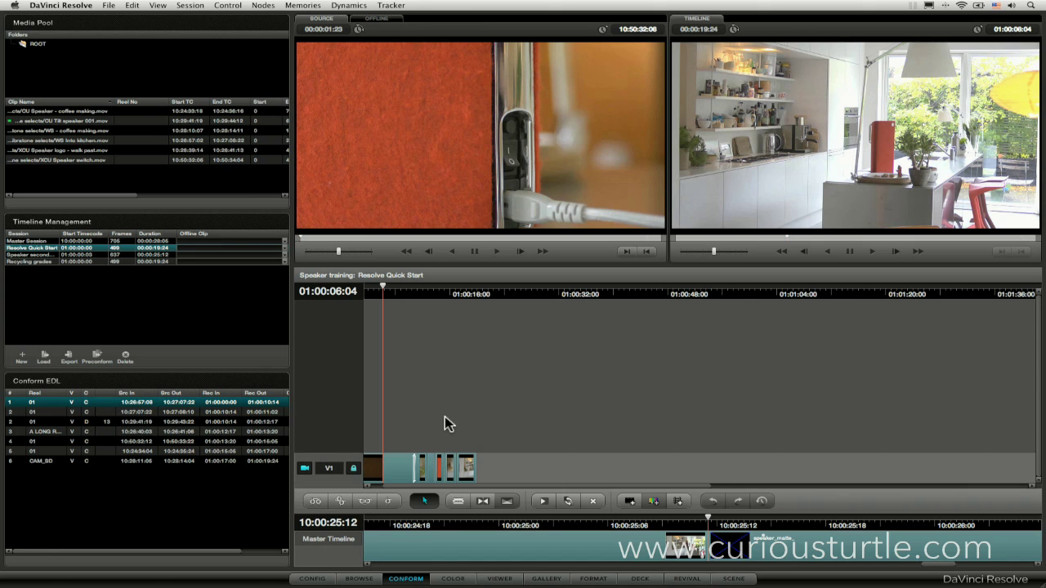
pyautogui.scroll(5, 445, 417)
pyautogui.scroll(-3, 445, 419)
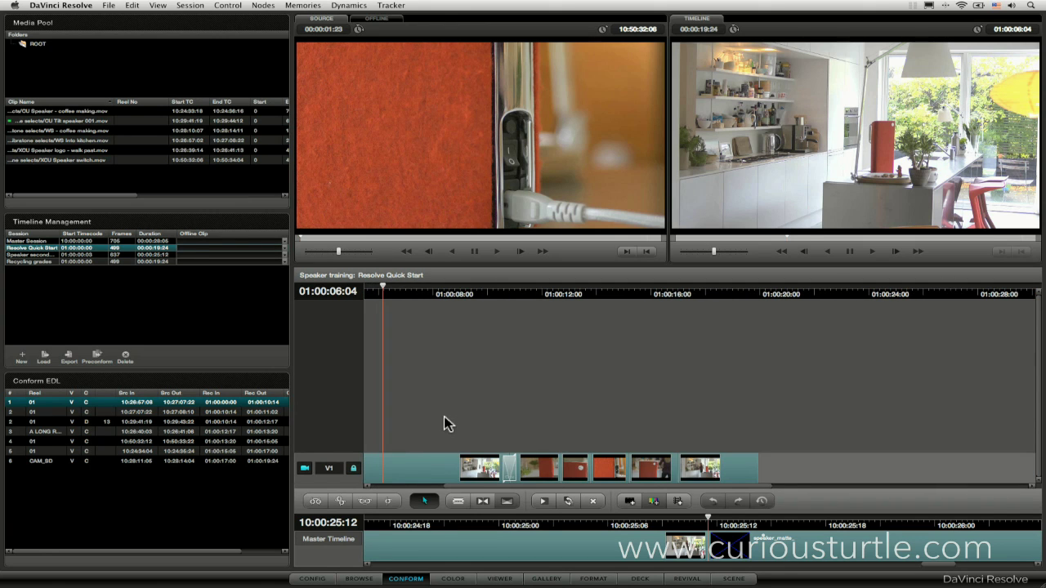
pyautogui.scroll(-1, 443, 421)
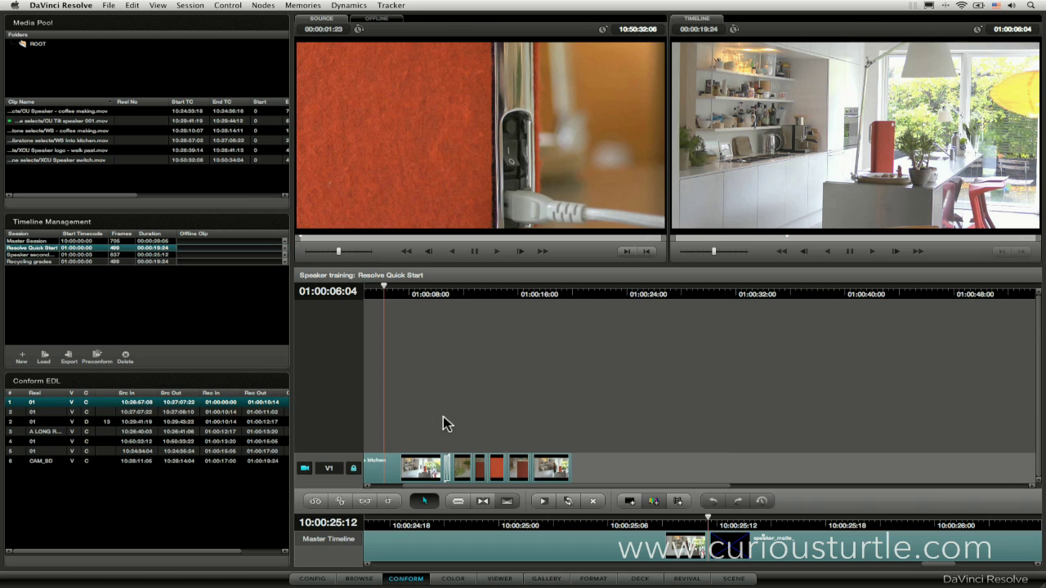
pyautogui.click(25, 262)
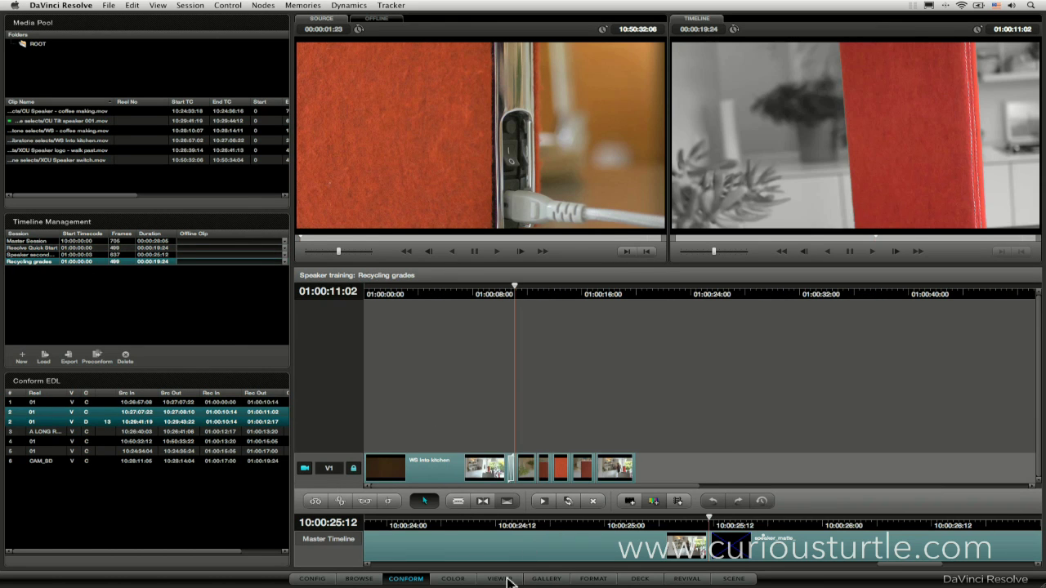
# - On the Color page, browse clip 02's Local and Remote versions submenus without changing anything
pyautogui.click(457, 579)
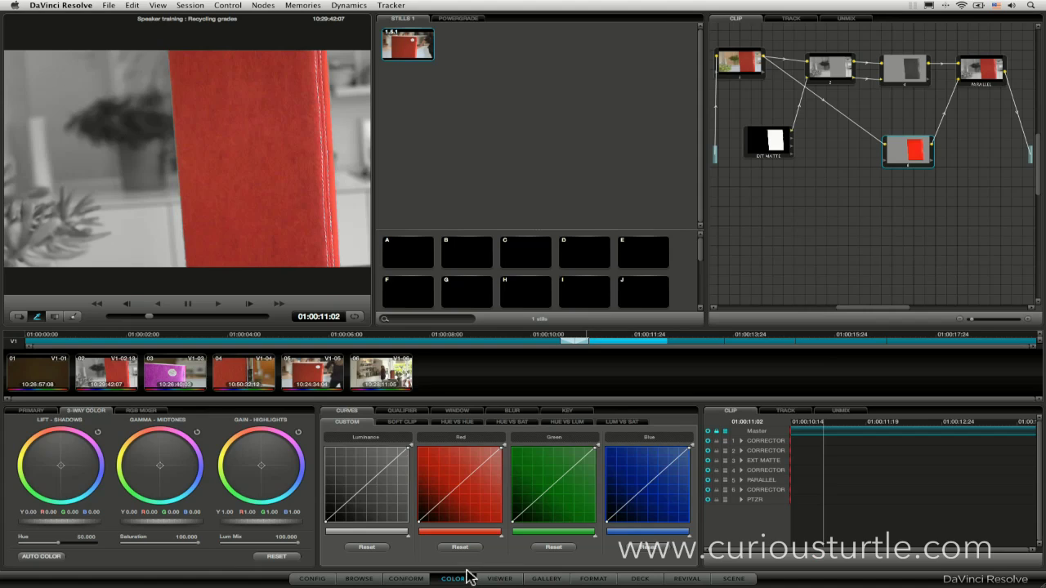
pyautogui.rightClick(103, 365)
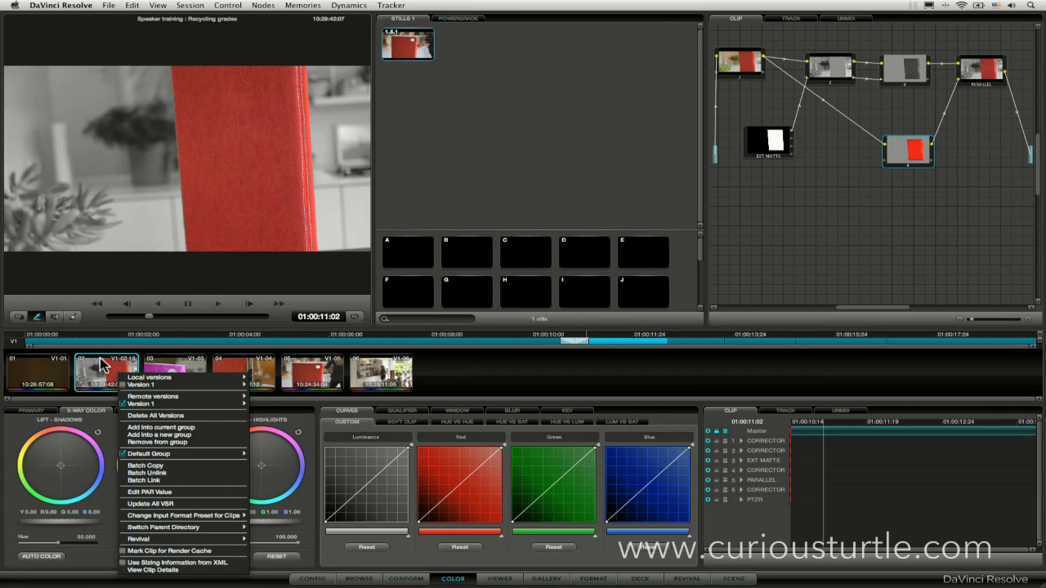
pyautogui.moveTo(204, 384)
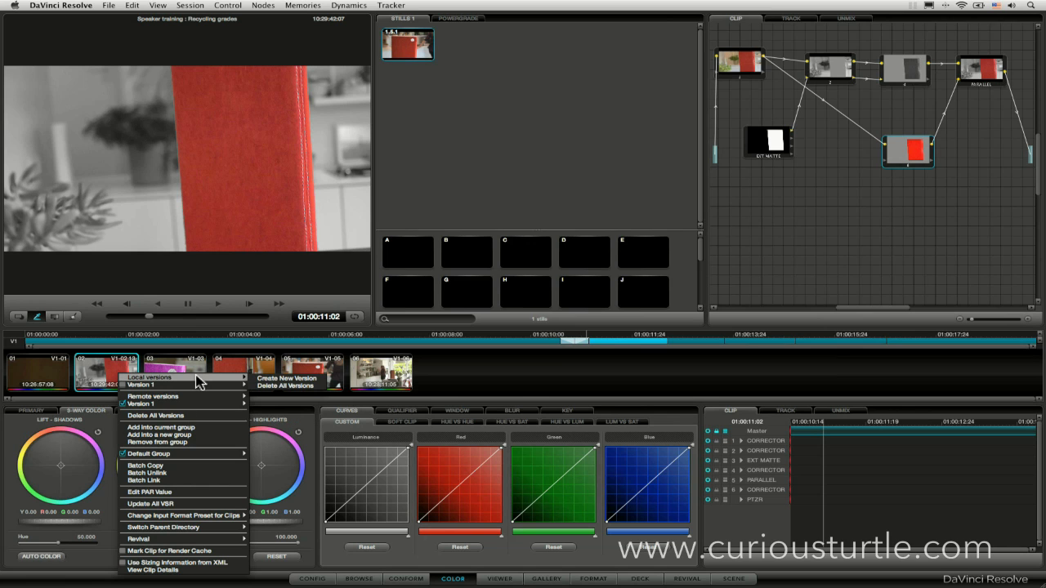
pyautogui.moveTo(201, 404)
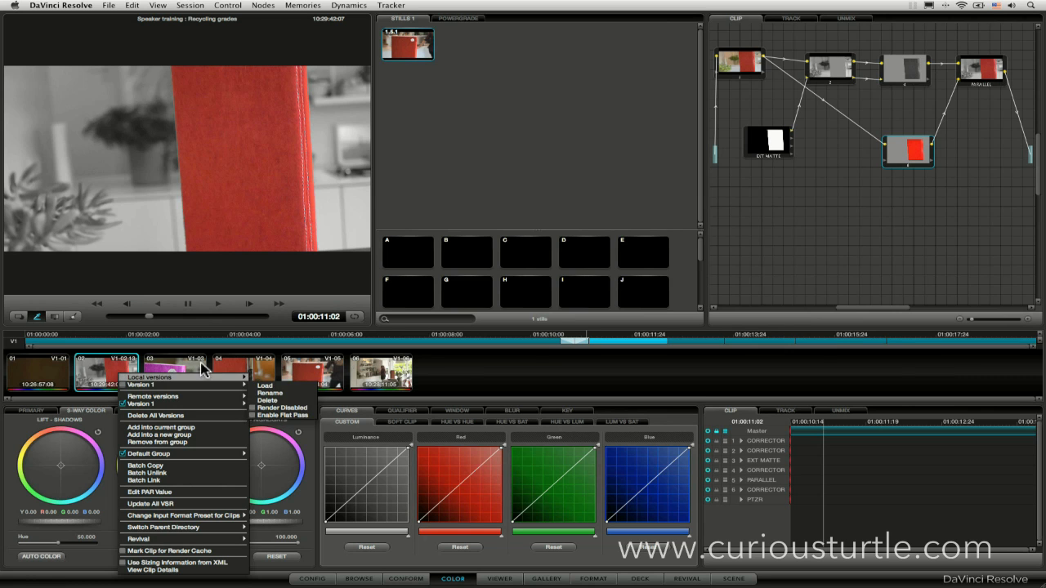
pyautogui.click(119, 373)
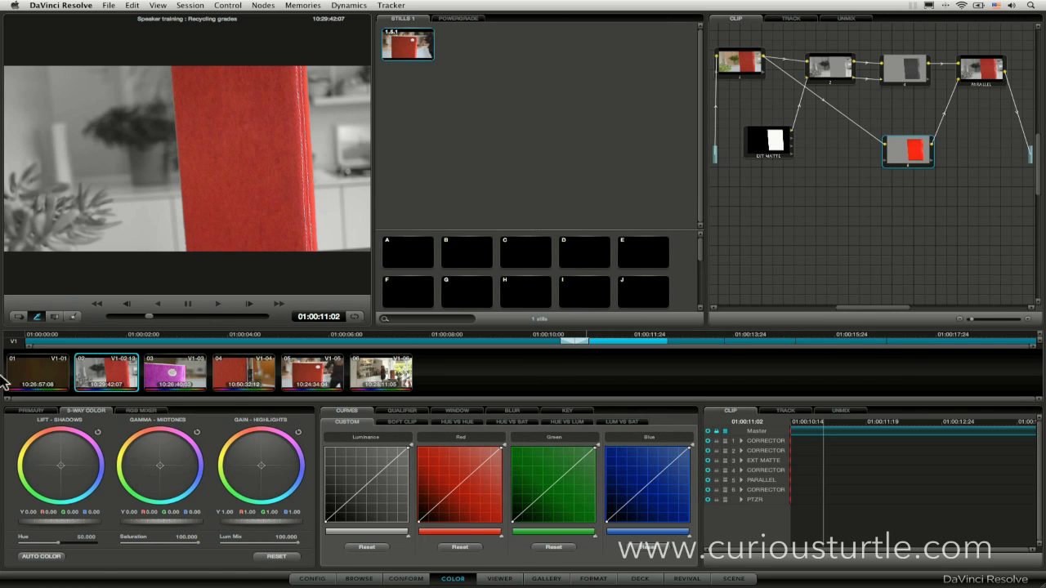
# - Hop to Conform and back to Color, then reopen clip 02's version menu
pyautogui.click(414, 577)
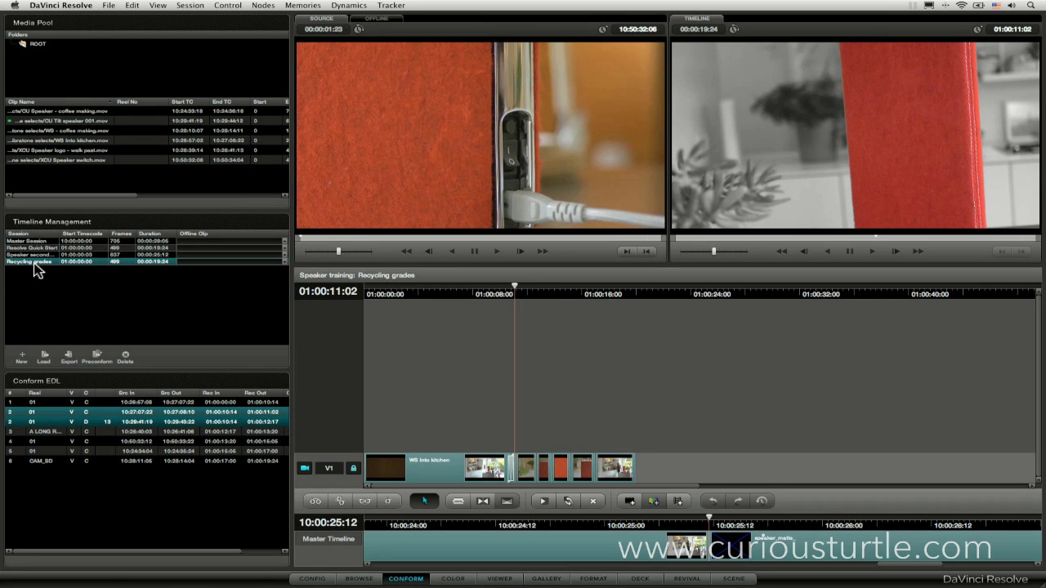
pyautogui.click(454, 580)
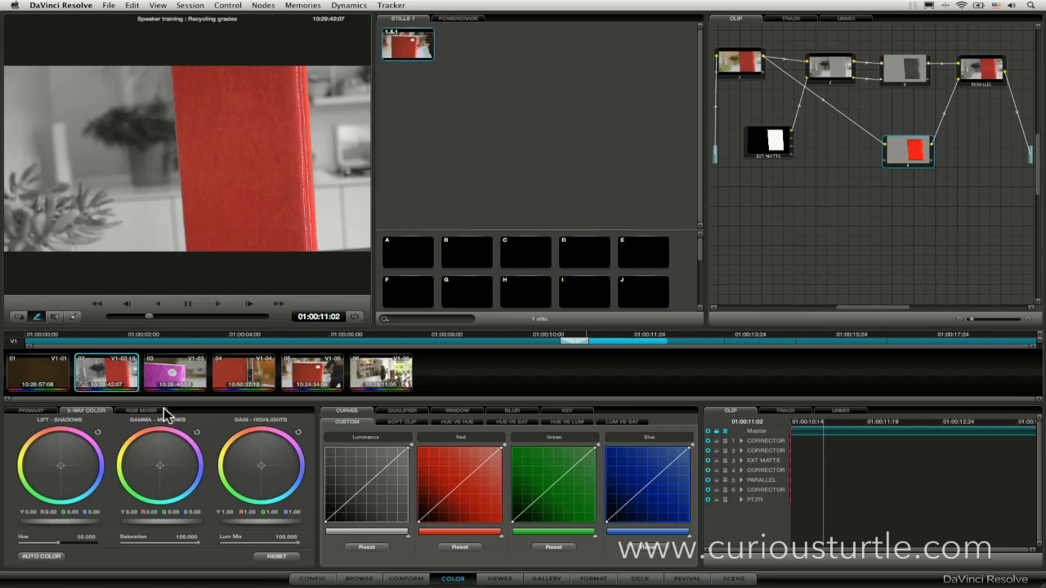
pyautogui.rightClick(129, 375)
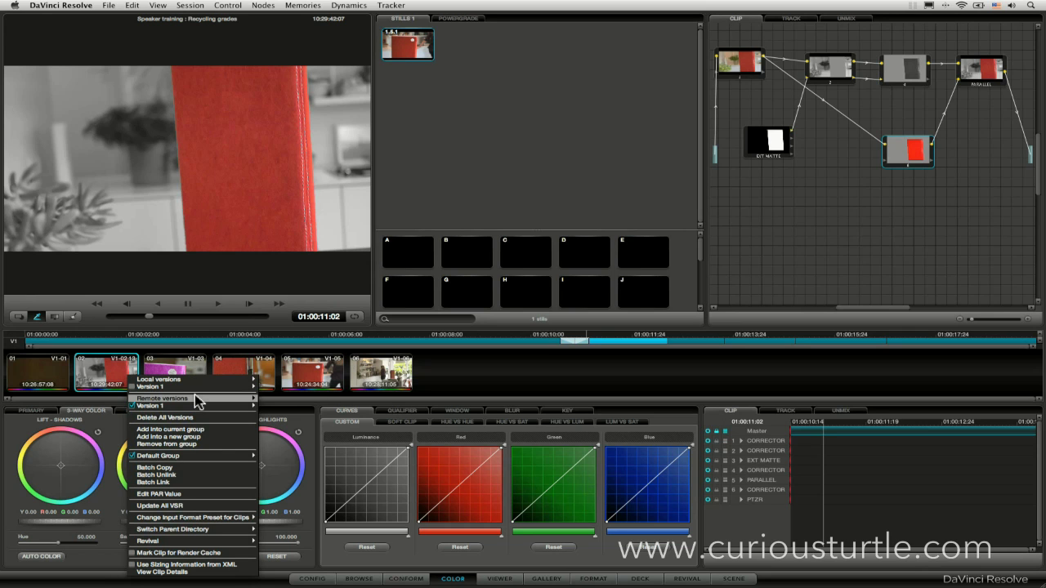
pyautogui.moveTo(195, 397)
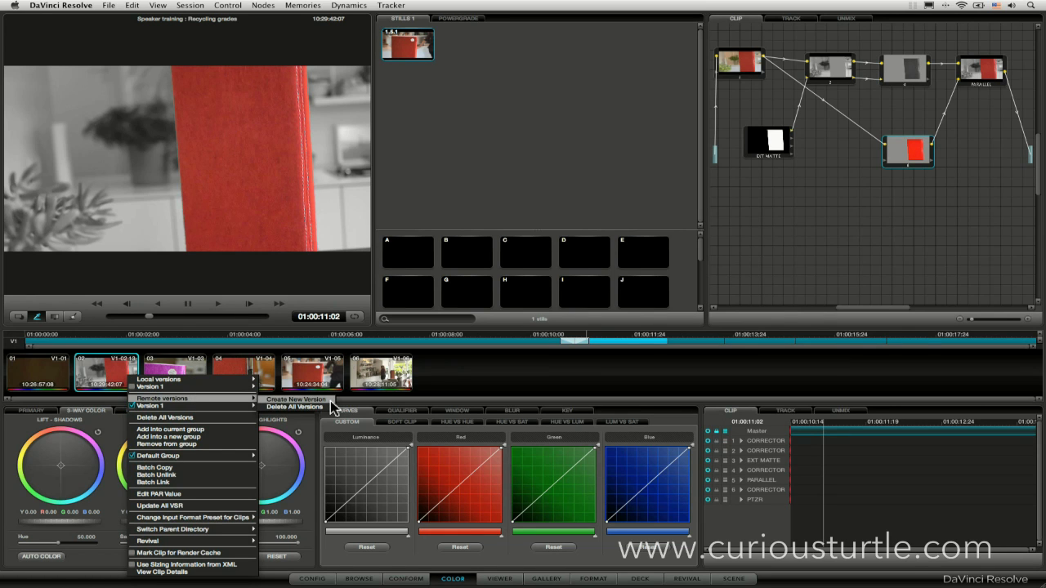
# - Close the clip menu and switch to Conform and back to the Color page
pyautogui.click(413, 579)
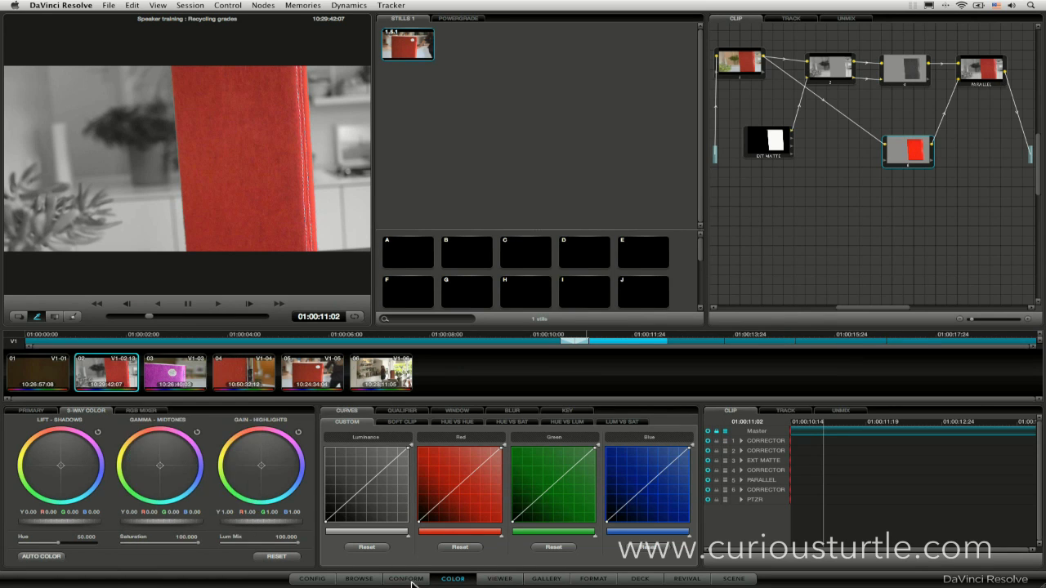
pyautogui.click(411, 579)
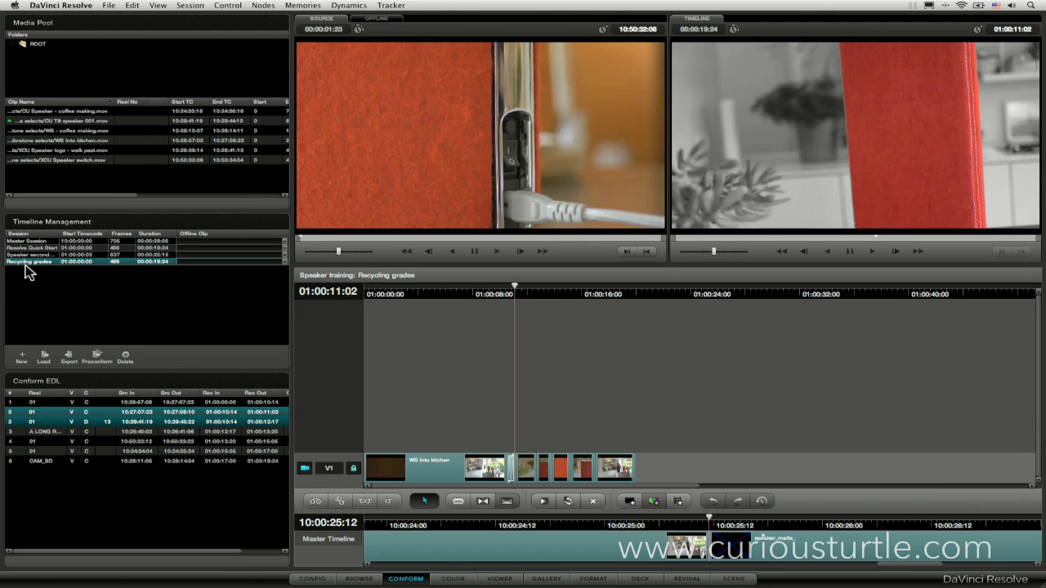
pyautogui.click(454, 579)
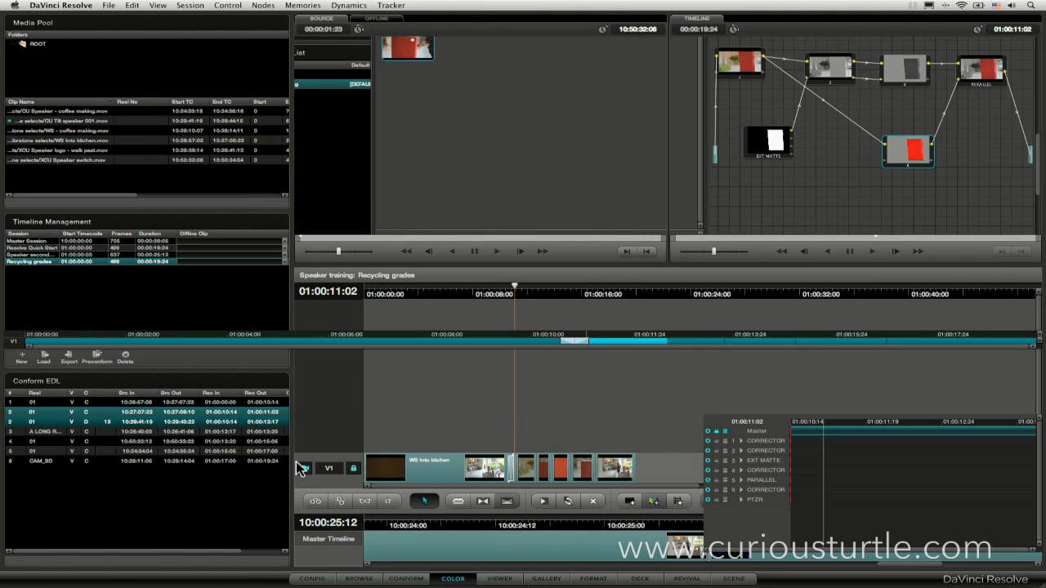
# - Create remote version 'More saturation' on clip 02, copying the first mark only
pyautogui.rightClick(114, 365)
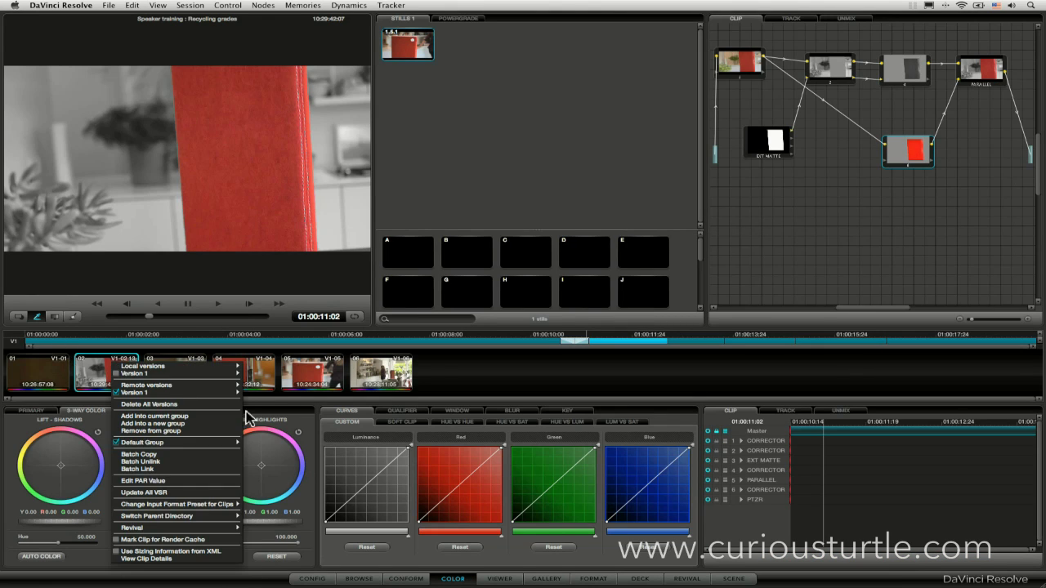
pyautogui.moveTo(222, 389)
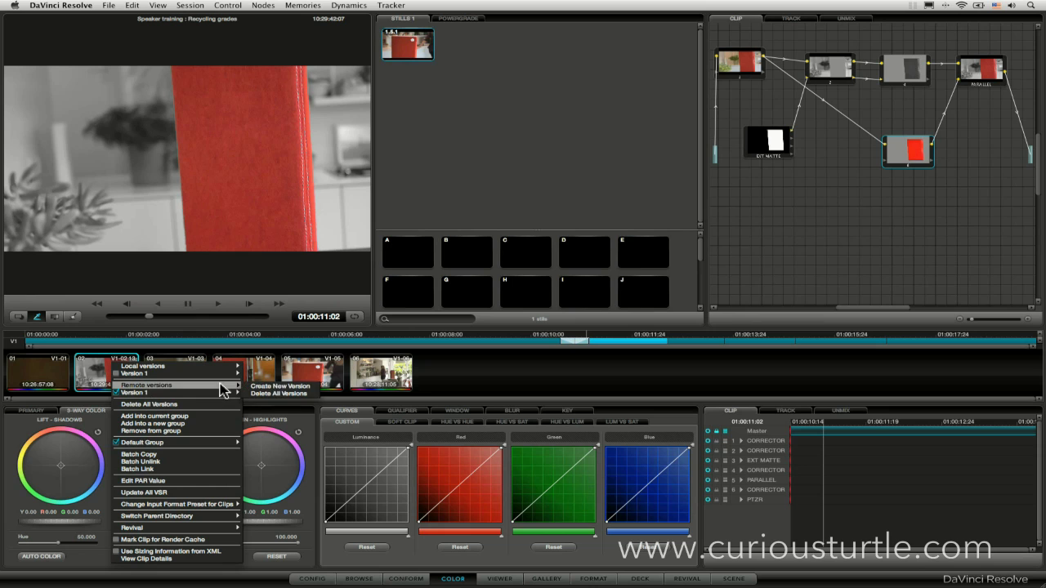
pyautogui.click(311, 386)
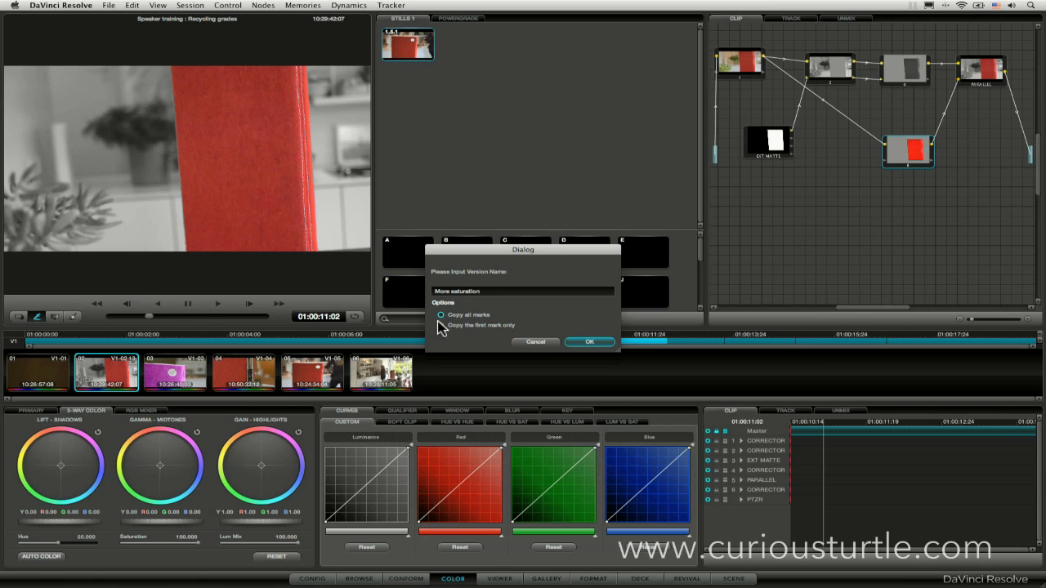
pyautogui.click(494, 326)
pyautogui.click(590, 343)
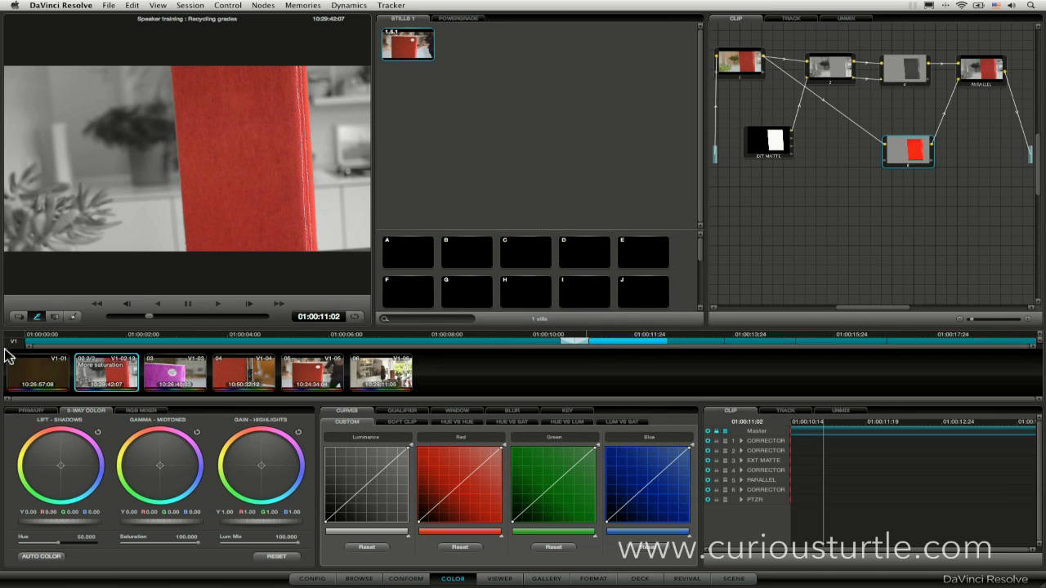
# - Load Version 1 on clip 02, then switch back to the More saturation remote version
pyautogui.rightClick(115, 374)
pyautogui.moveTo(204, 400)
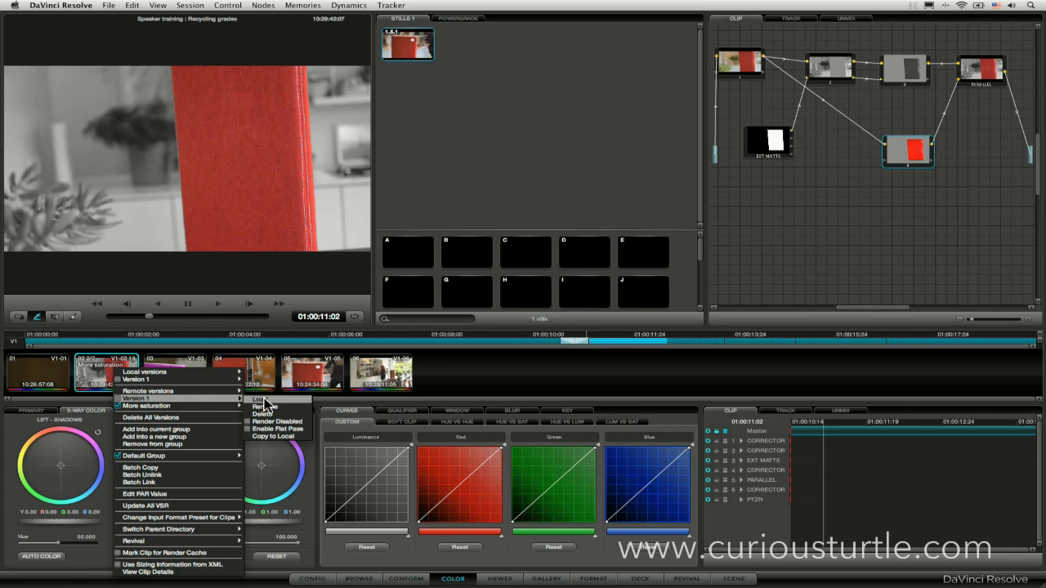
pyautogui.click(263, 401)
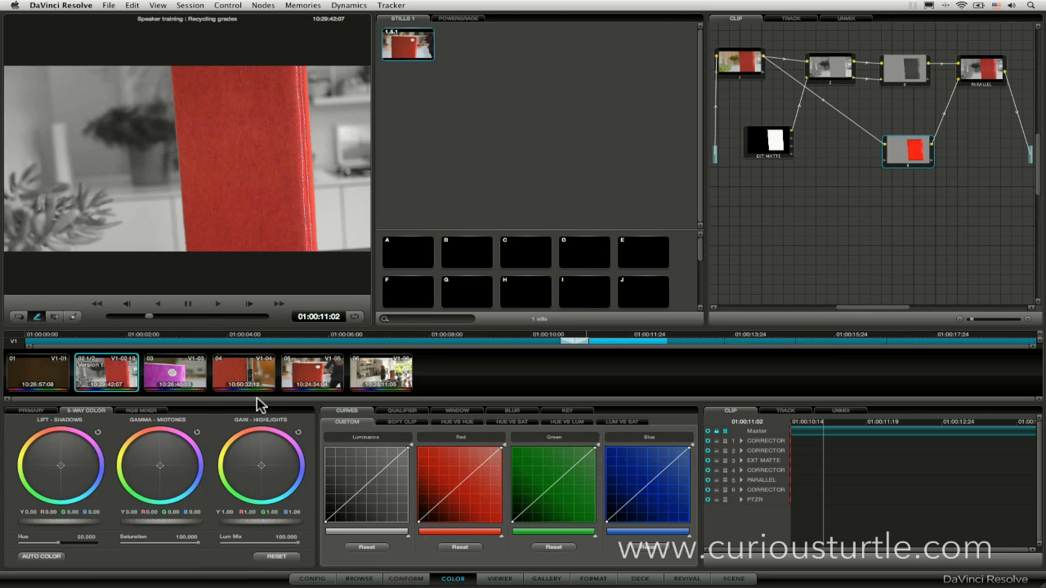
pyautogui.rightClick(110, 373)
pyautogui.moveTo(221, 408)
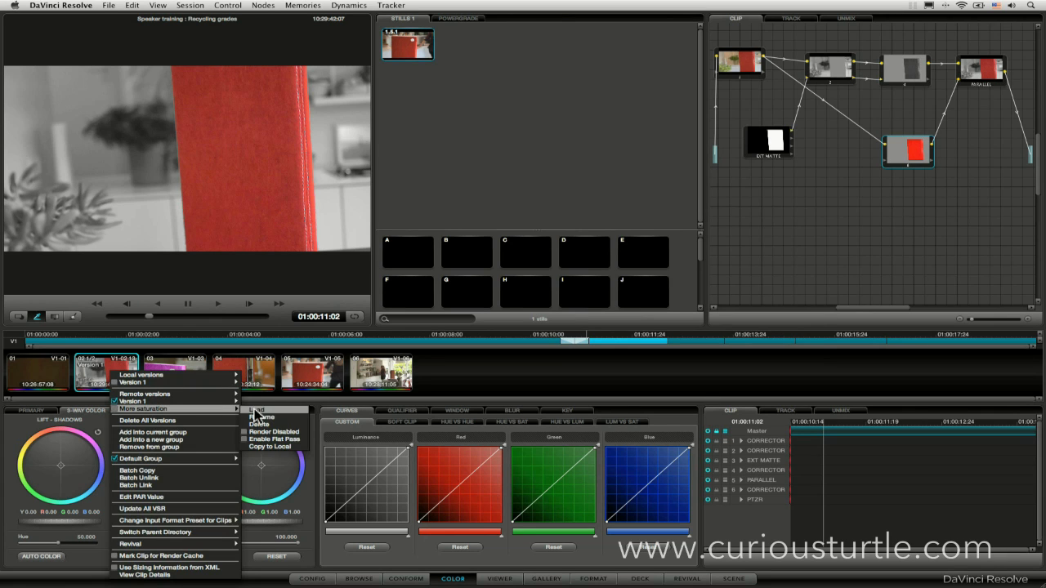
pyautogui.click(256, 411)
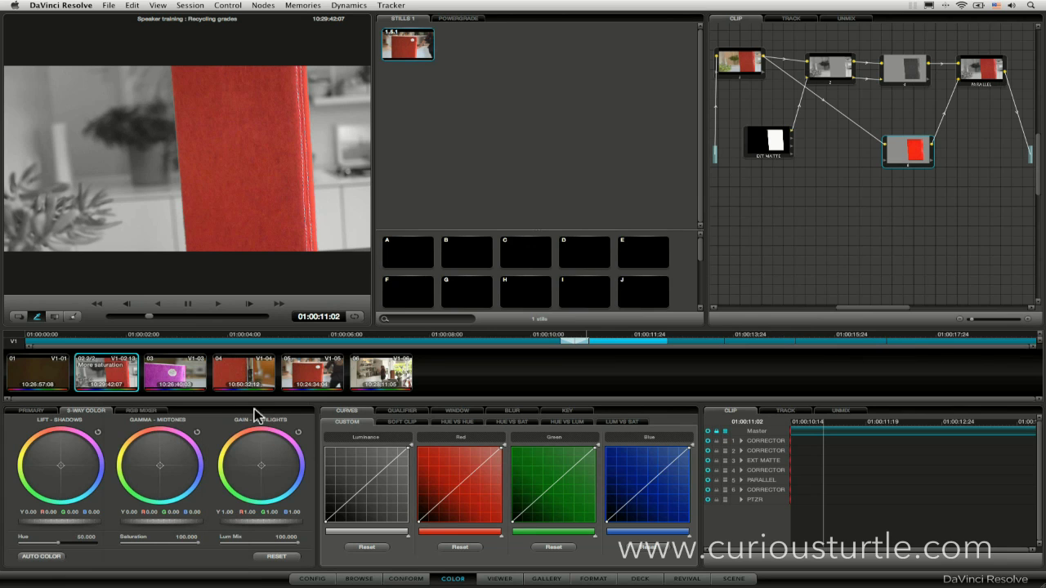
# - Reduce the node graph to node 1 and shift the Gamma wheel toward green-yellow
pyautogui.moveTo(909, 157); pyautogui.dragTo(866, 161)
pyautogui.press('super+z')
pyautogui.press('super+z')
pyautogui.press('super+z')
pyautogui.press('super+z')
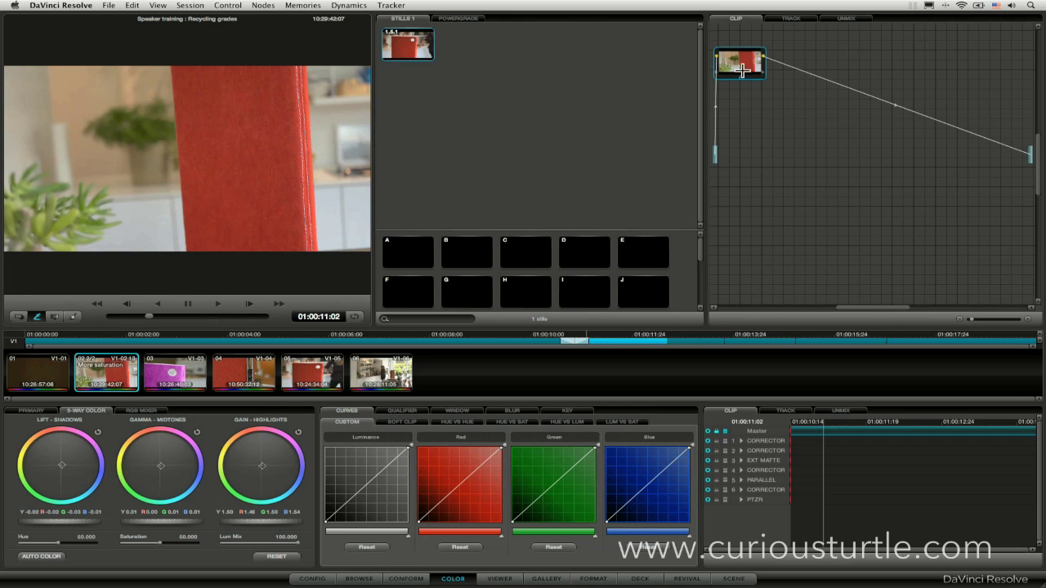
pyautogui.moveTo(742, 71); pyautogui.dragTo(841, 148)
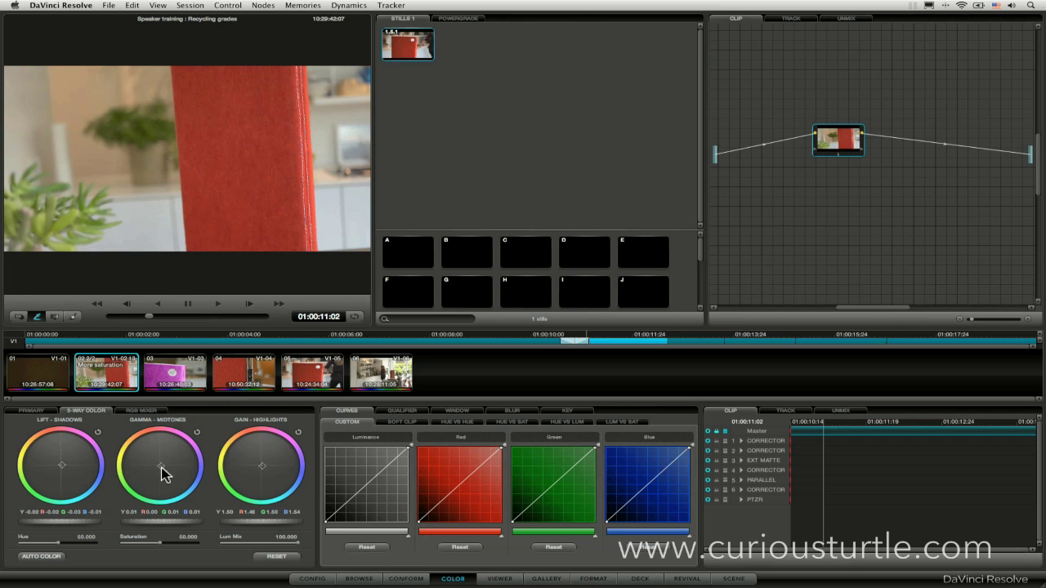
pyautogui.moveTo(162, 472); pyautogui.dragTo(144, 474)
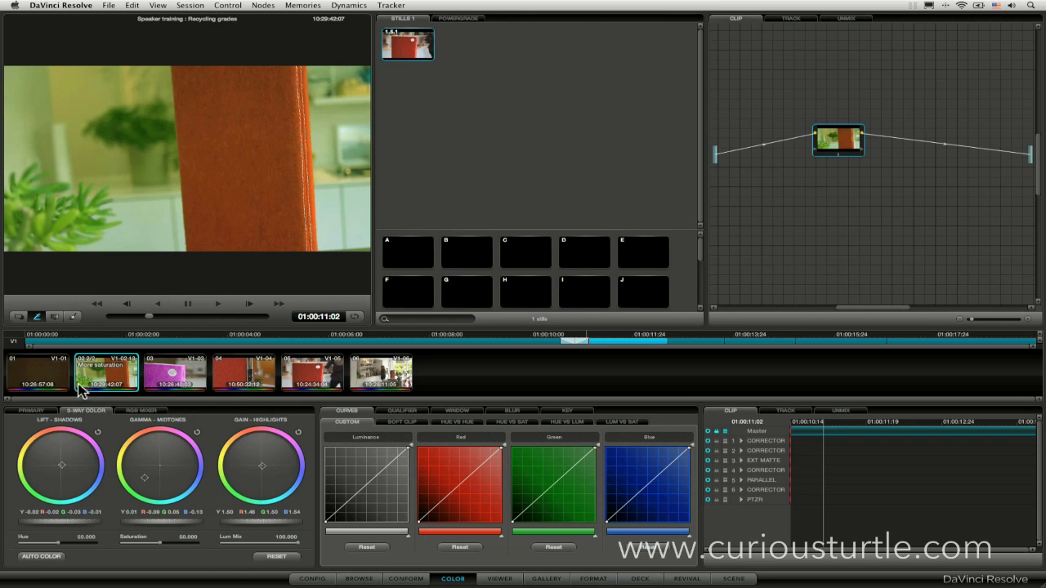
# - Compare the new grade against Version 1, then reload More saturation on clip 02
pyautogui.rightClick(104, 365)
pyautogui.moveTo(206, 397)
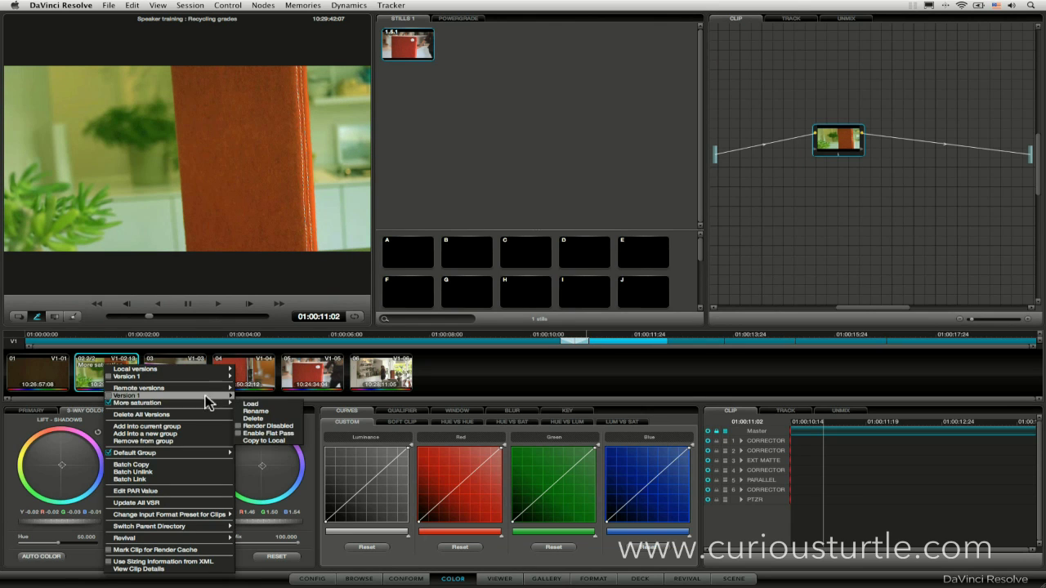
pyautogui.click(282, 401)
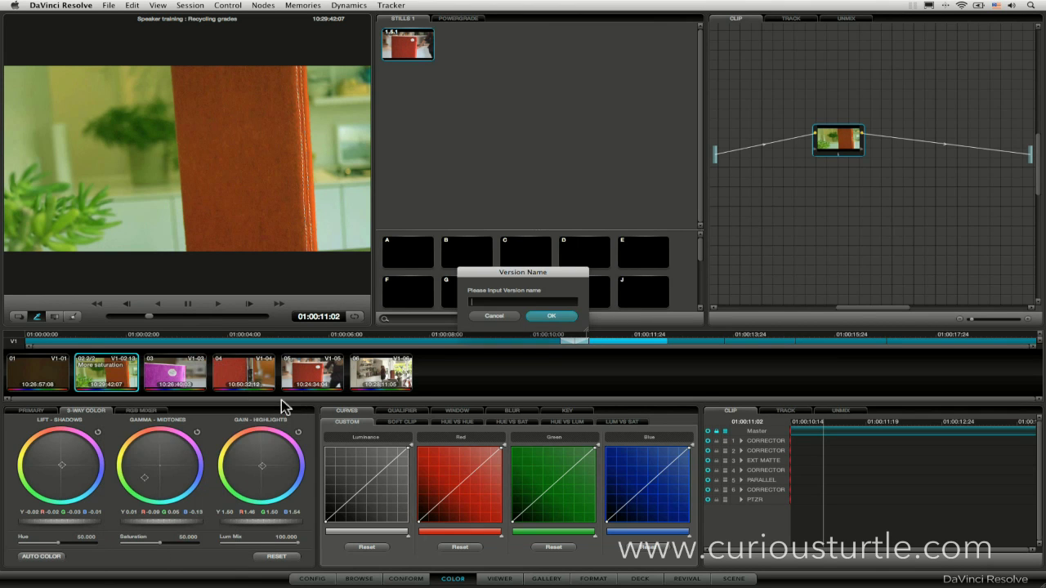
pyautogui.click(507, 314)
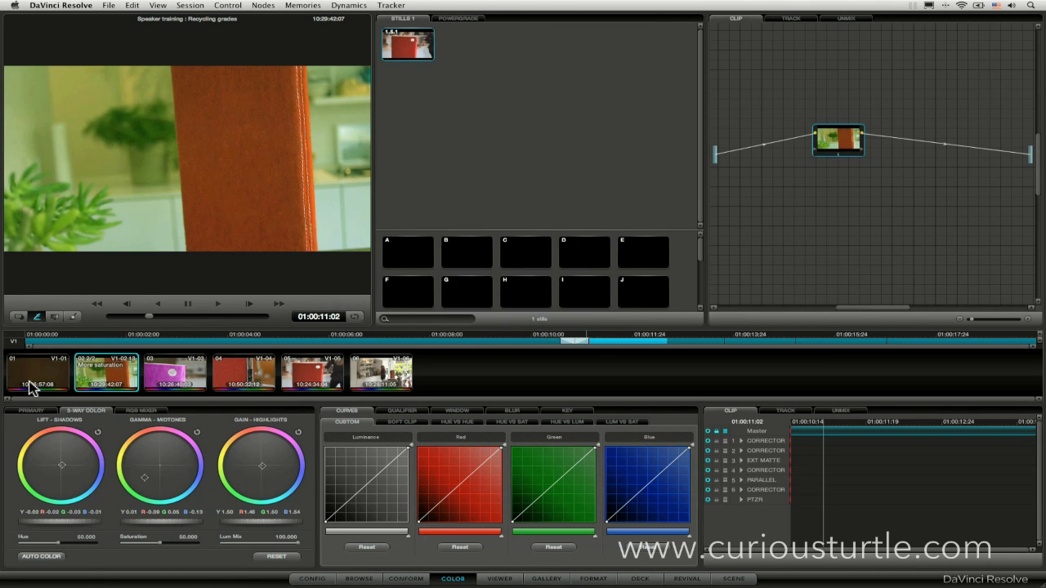
pyautogui.rightClick(83, 376)
pyautogui.moveTo(169, 402)
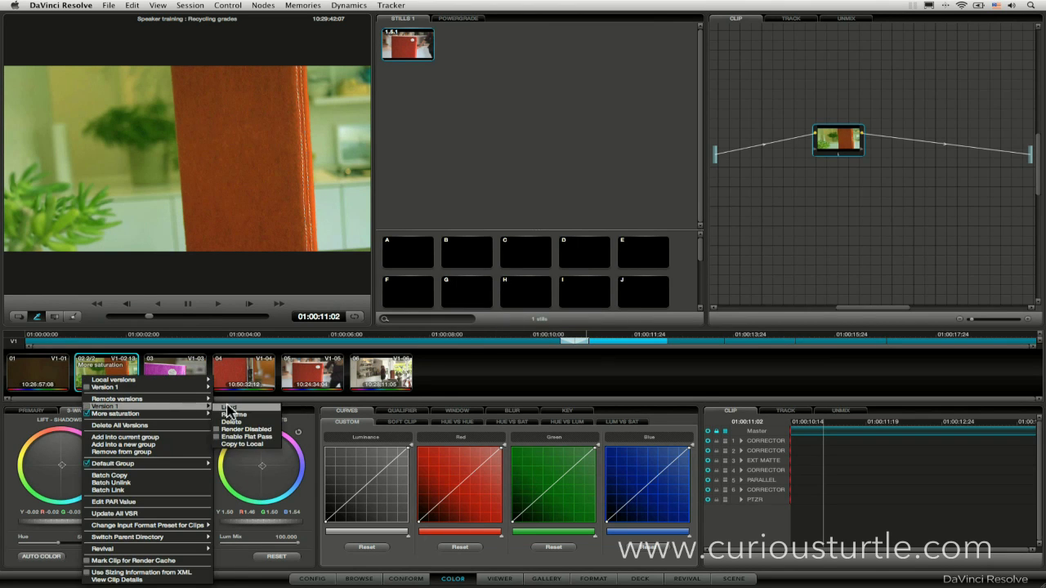
pyautogui.click(227, 405)
pyautogui.rightClick(90, 374)
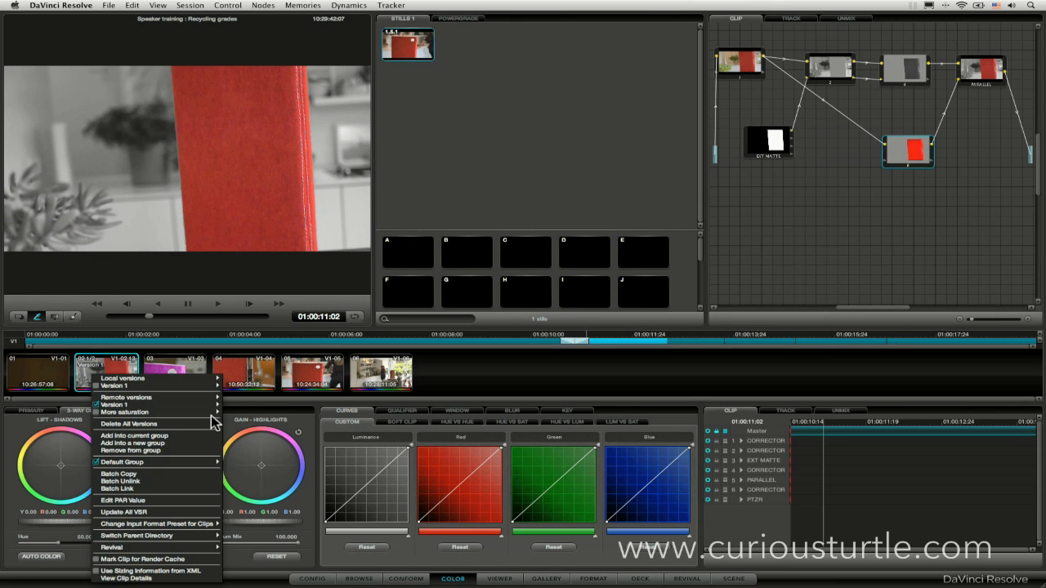
pyautogui.moveTo(208, 413)
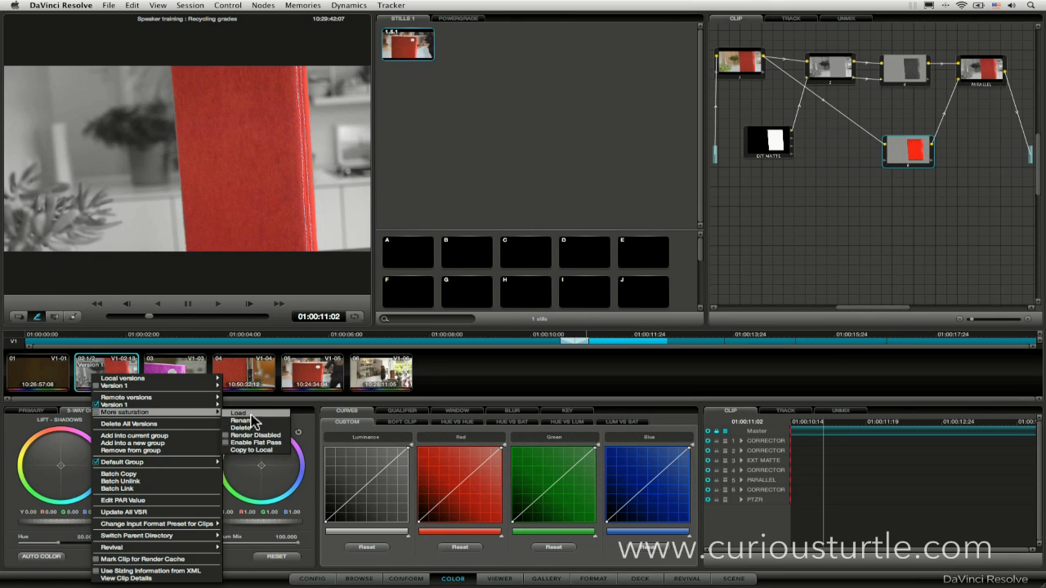
pyautogui.click(245, 413)
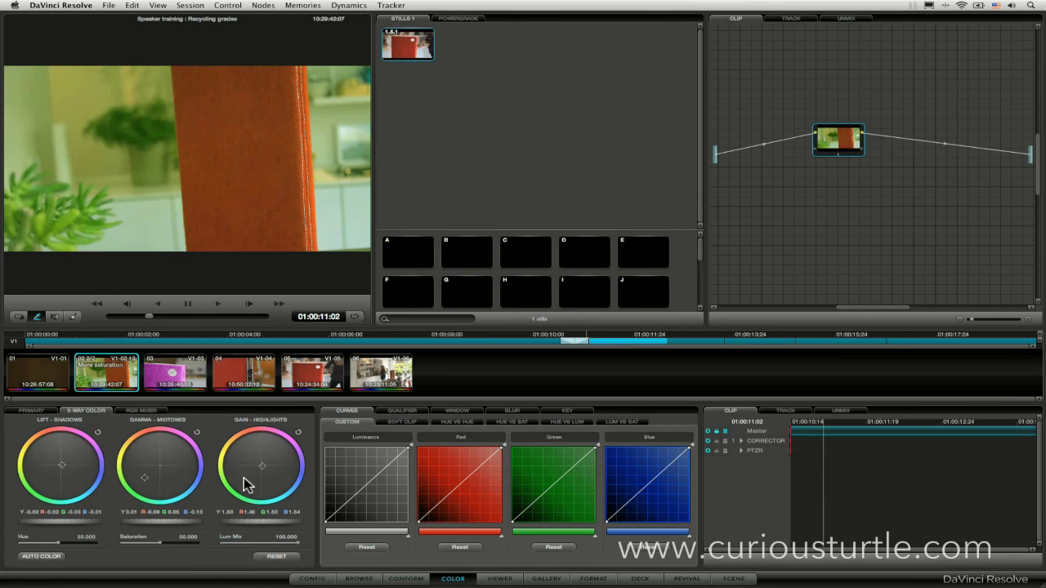
# - Visit the Conform page, return to Color, select clip 02 and open its version menu
pyautogui.click(425, 578)
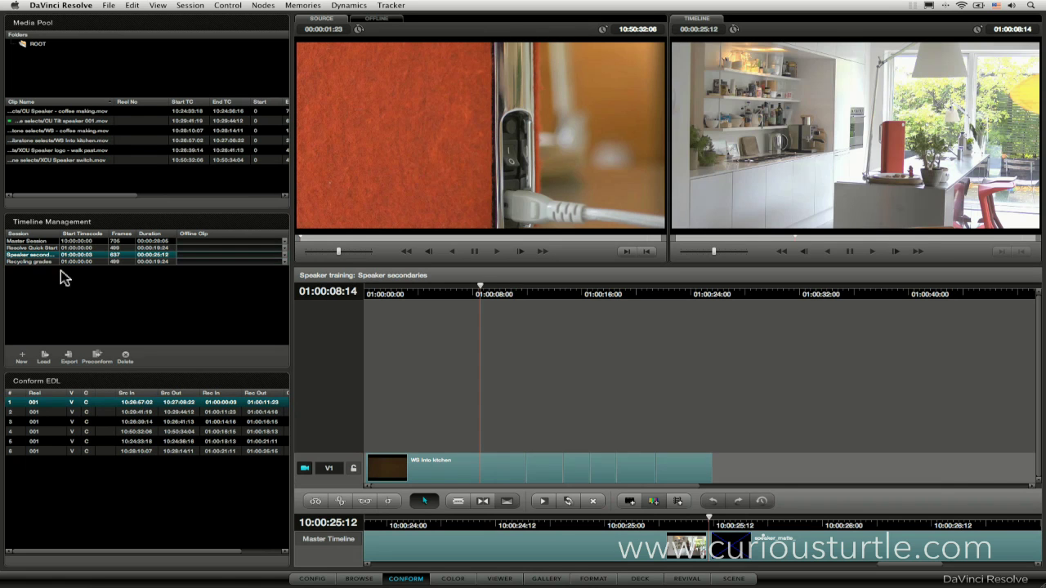
pyautogui.click(453, 579)
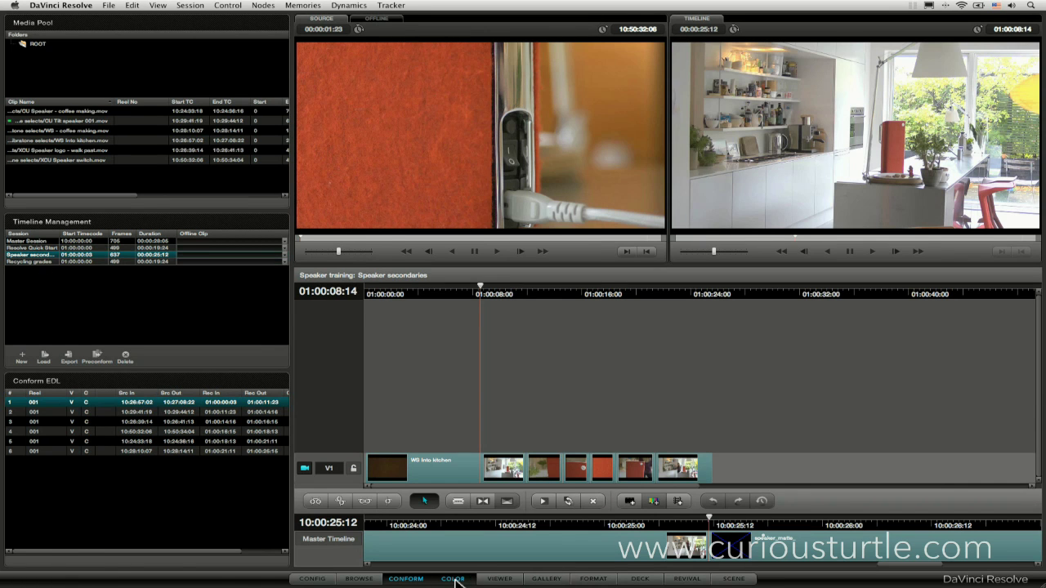
pyautogui.click(123, 378)
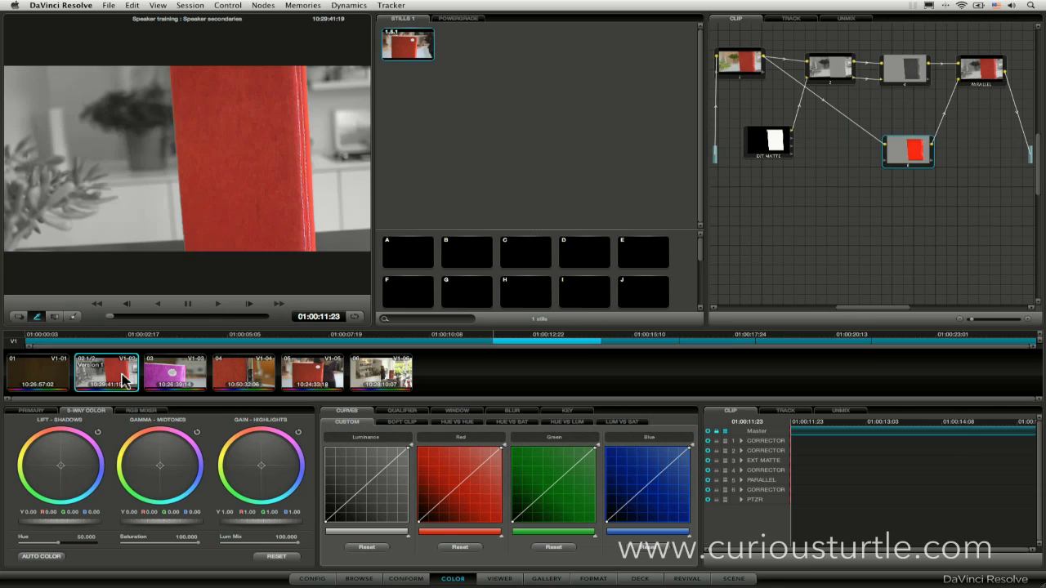
pyautogui.rightClick(121, 380)
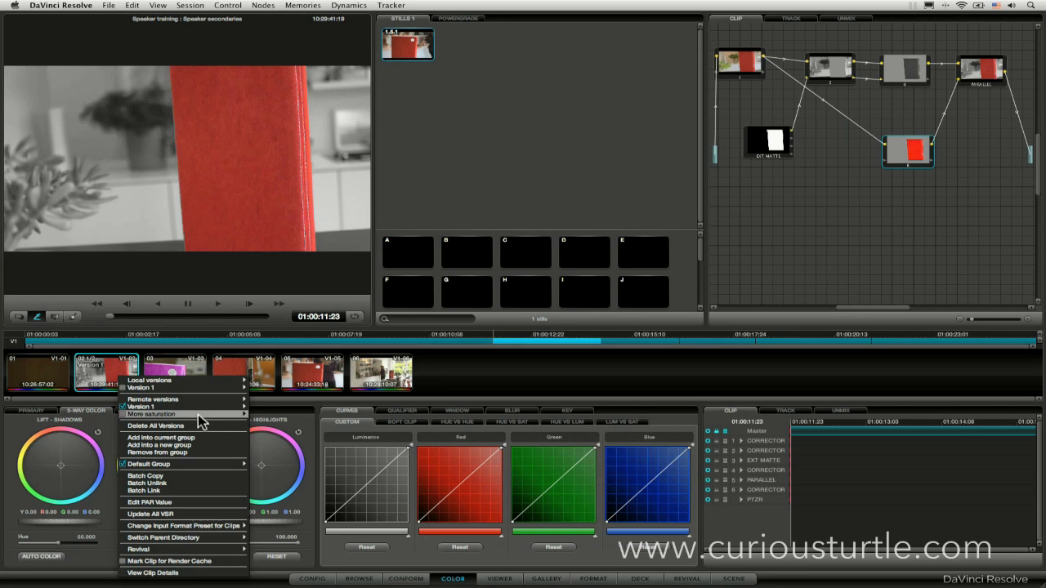
pyautogui.moveTo(200, 417)
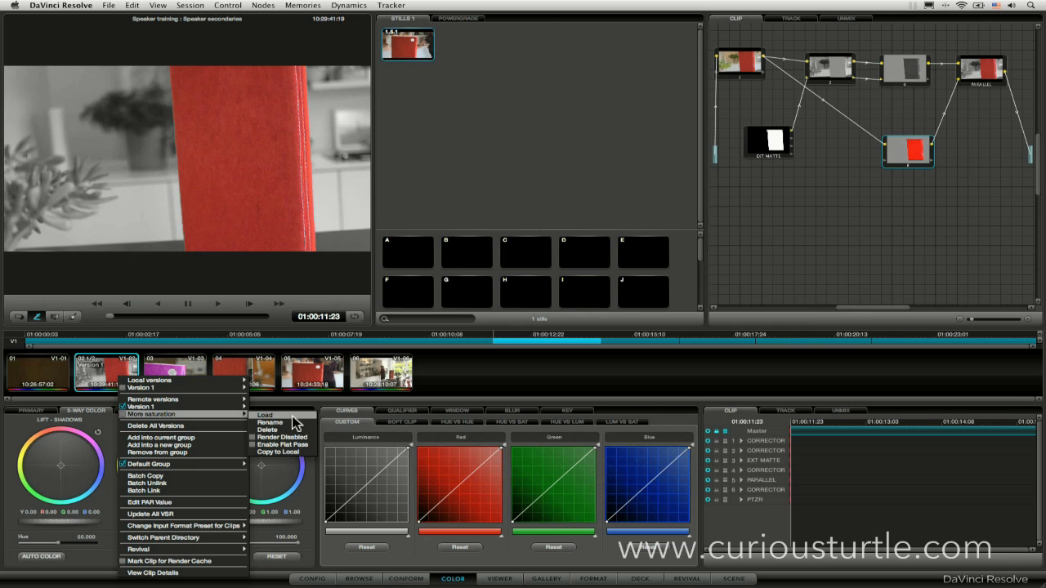
pyautogui.click(106, 378)
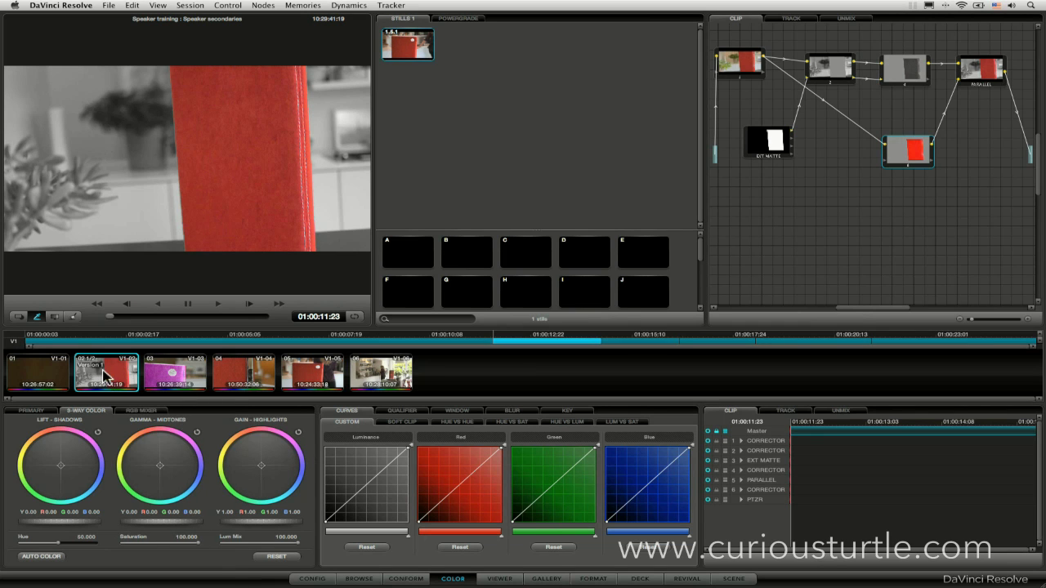
pyautogui.rightClick(104, 368)
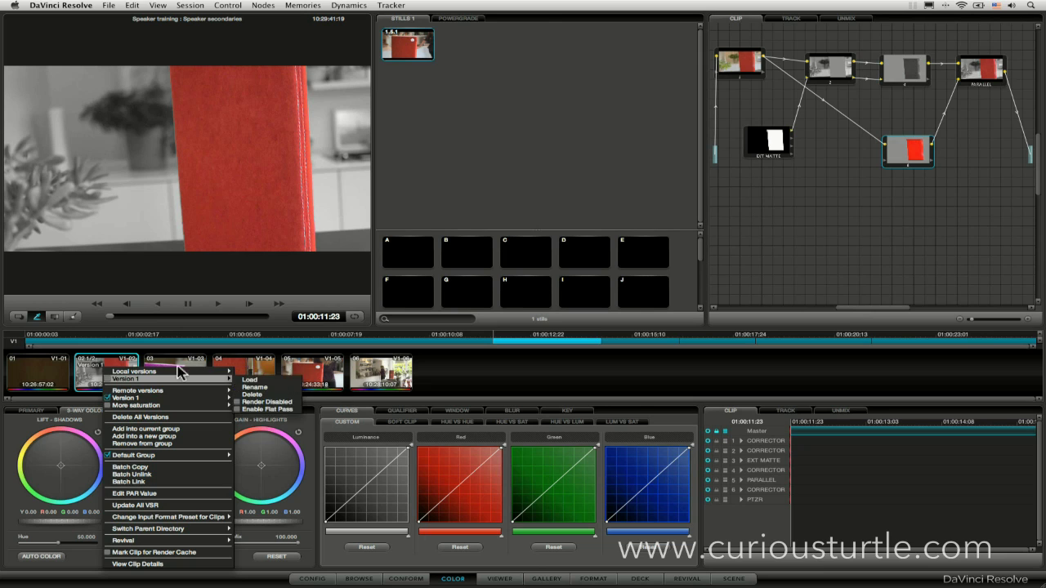
# - Create local version 'Local more saturation', cut it to node 1 and push Gain toward magenta
pyautogui.click(276, 373)
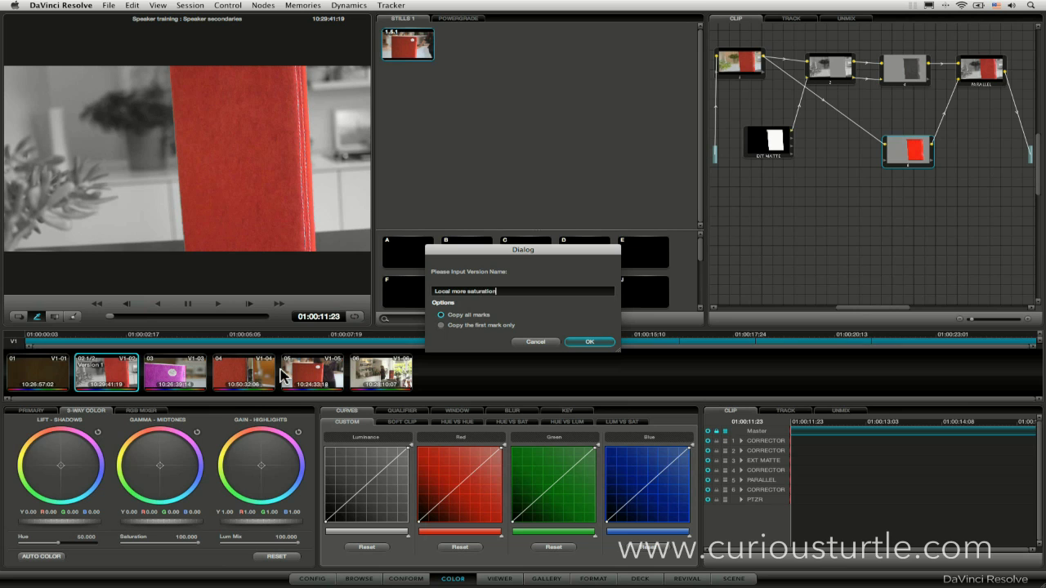
pyautogui.press('Return')
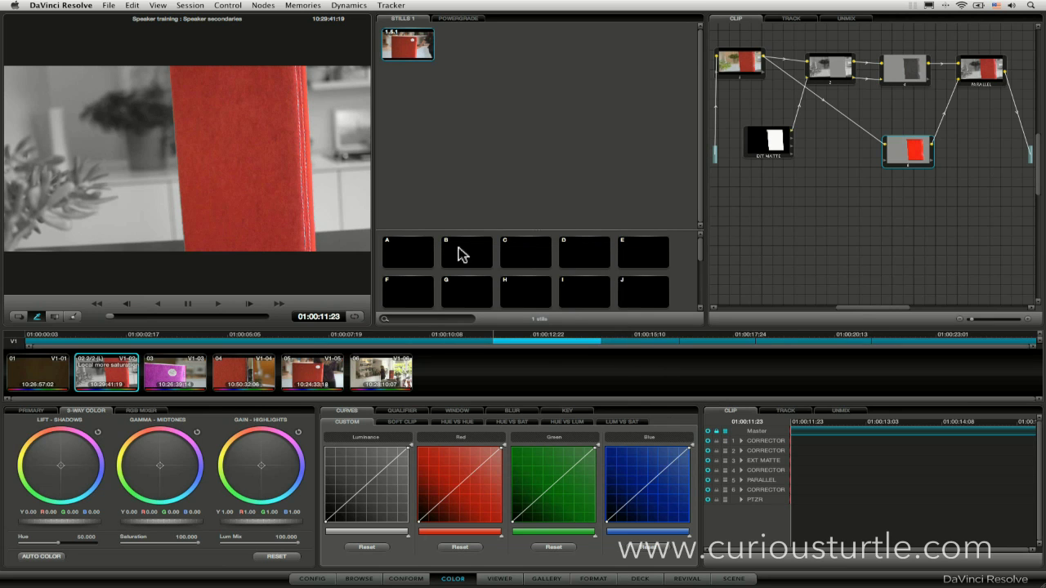
pyautogui.press('super+z')
pyautogui.press('super+z')
pyautogui.press('super+z')
pyautogui.press('super+z')
pyautogui.press('super+z')
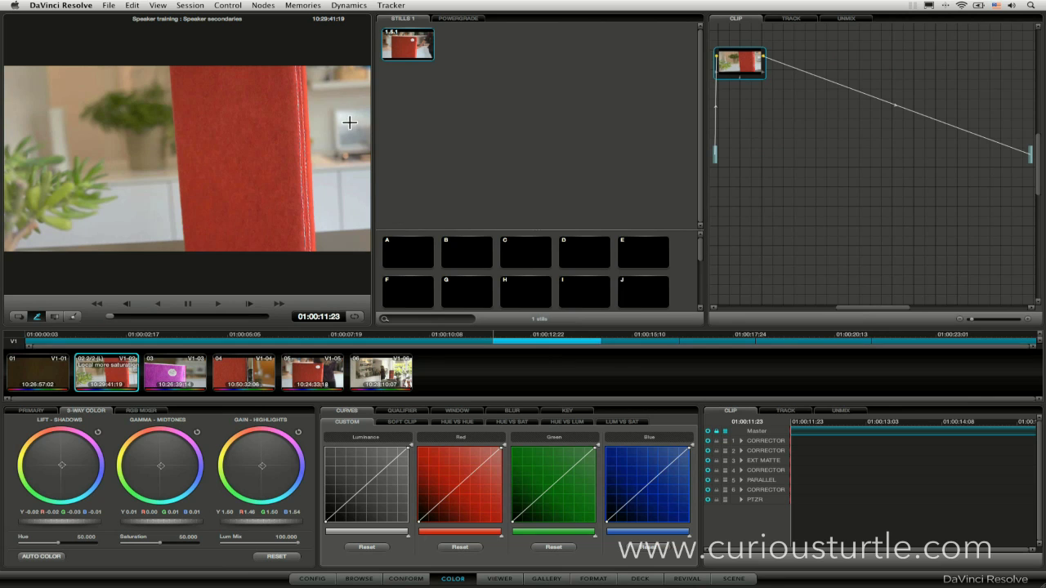
pyautogui.moveTo(264, 470); pyautogui.dragTo(280, 443)
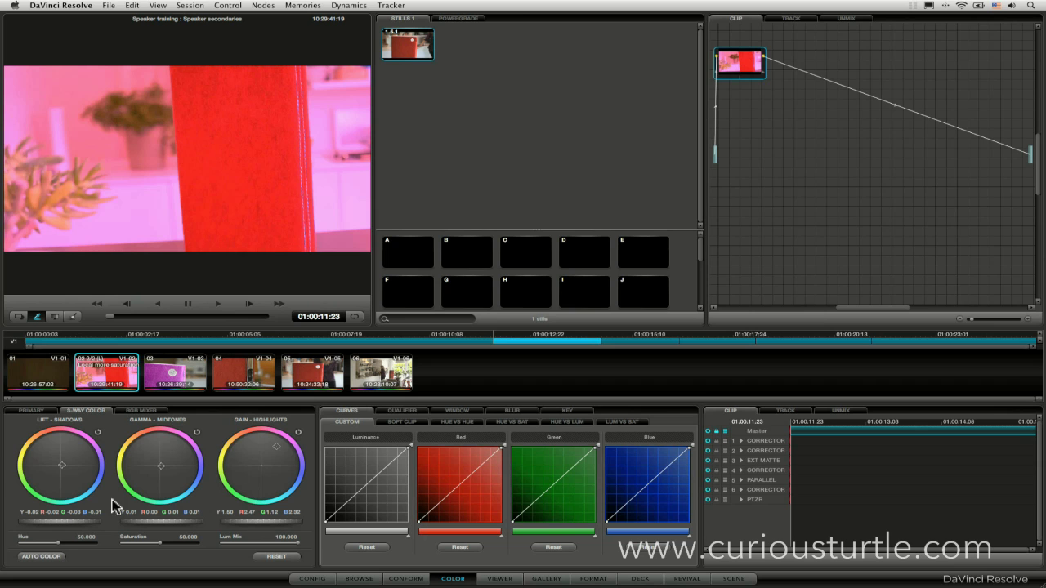
pyautogui.rightClick(127, 383)
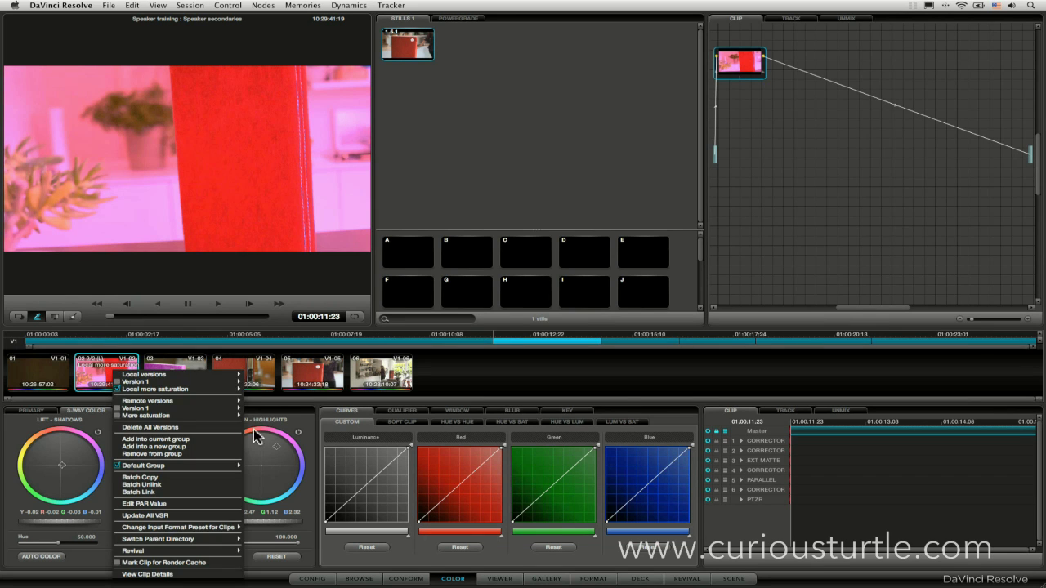
pyautogui.moveTo(220, 387)
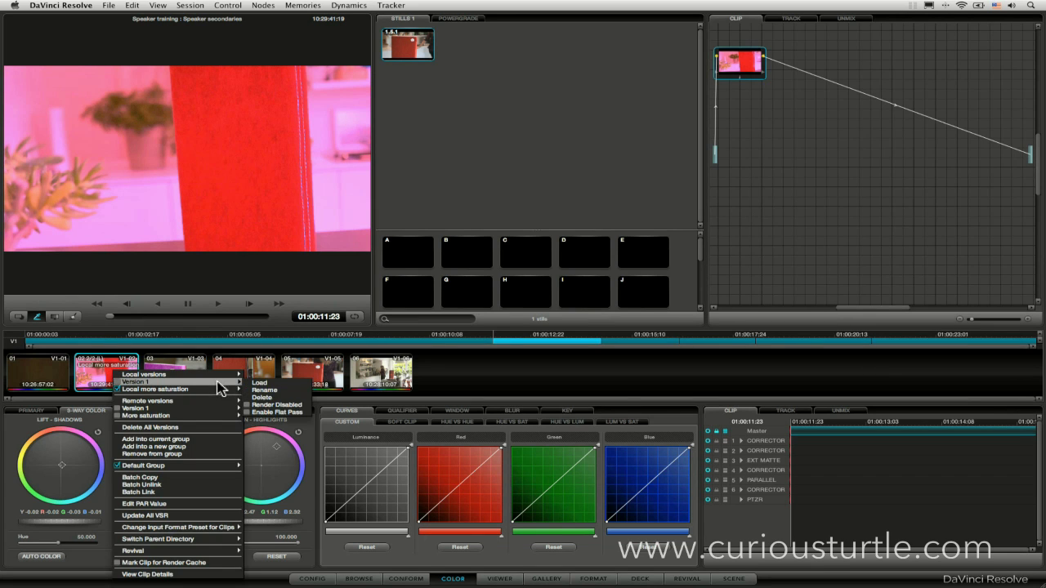
pyautogui.click(282, 384)
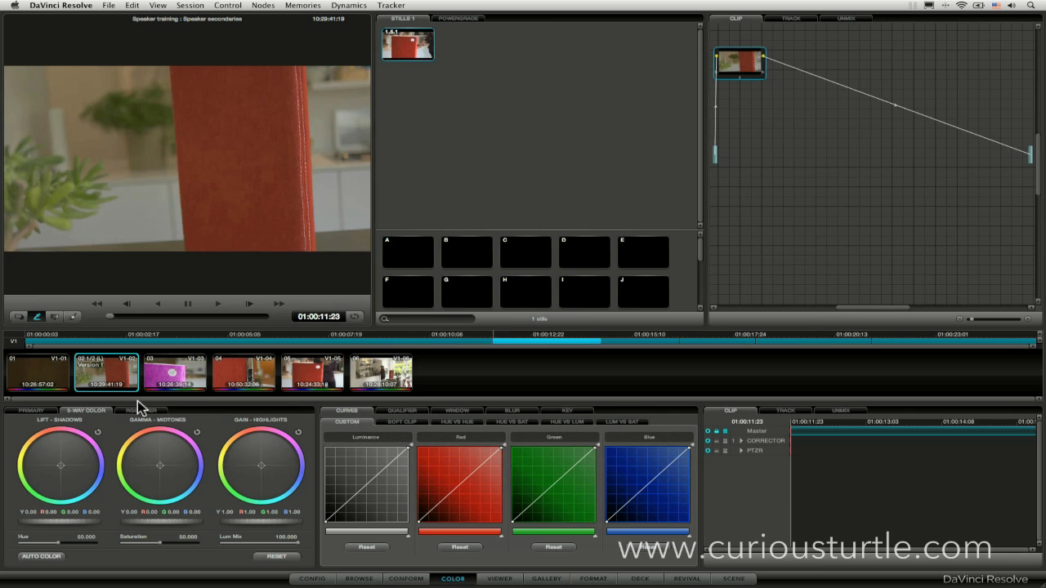
pyautogui.rightClick(132, 370)
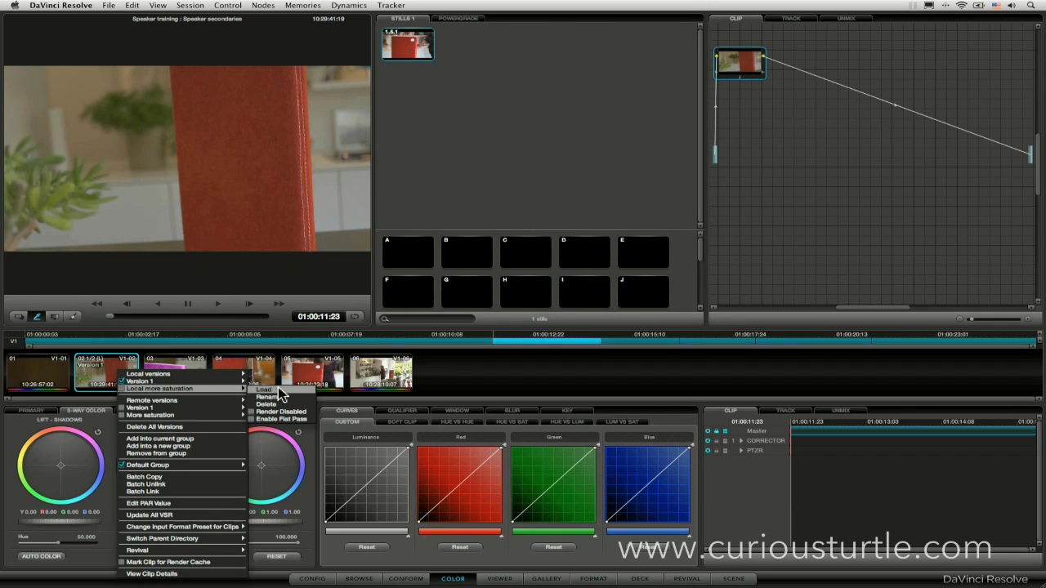
pyautogui.click(265, 390)
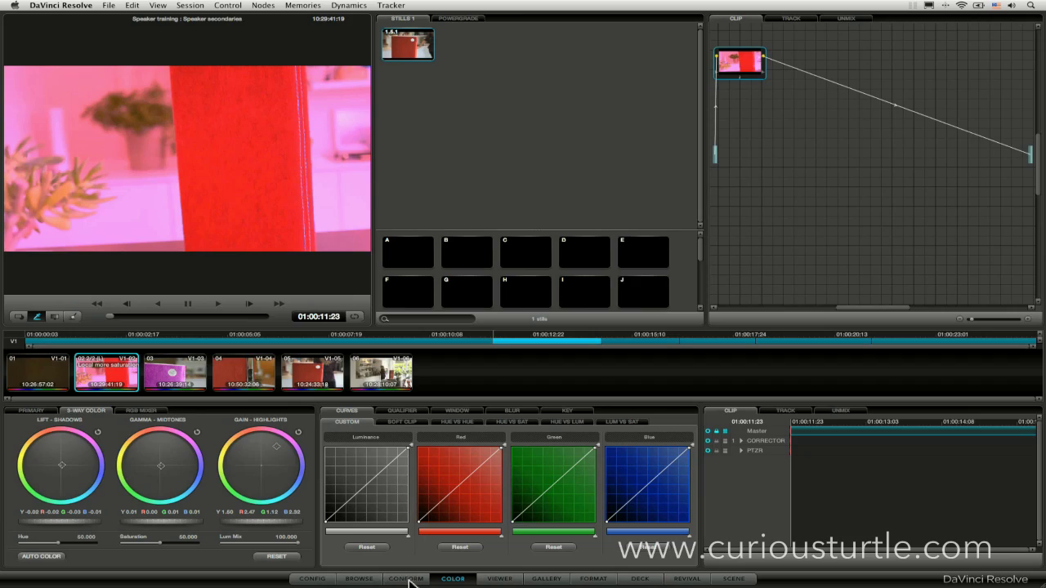